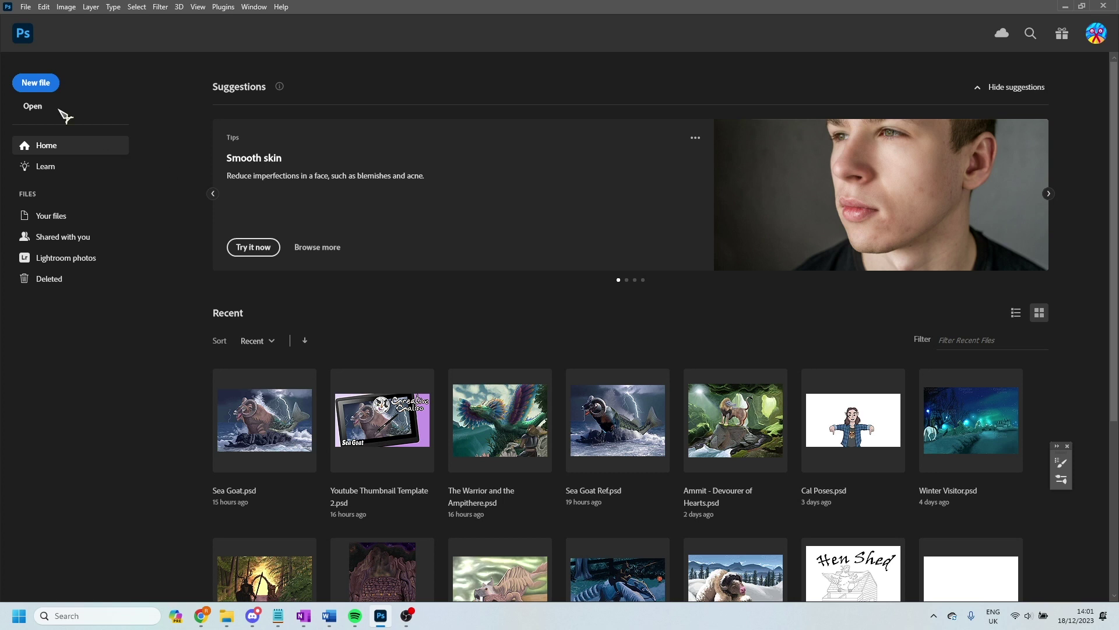
Start a new Photoshop document from the Home screen, opening the A4 Landscape preset
left_click(33, 83)
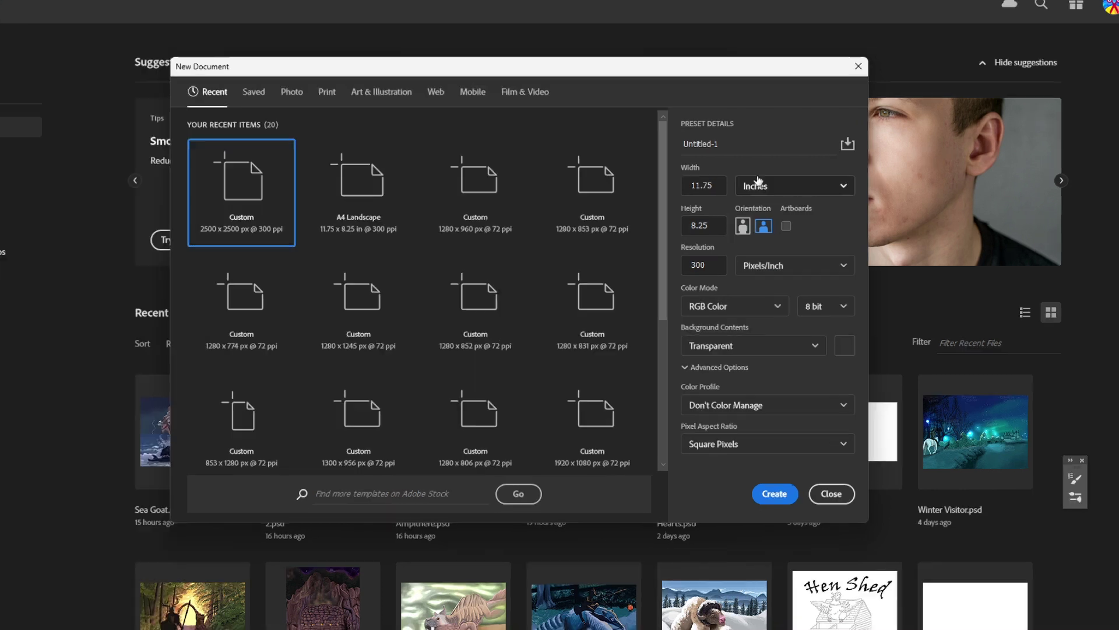
Switch units to pixels and create a 2500 × 2500 px document (Untitled-1)
left_click(781, 199)
left_click(770, 233)
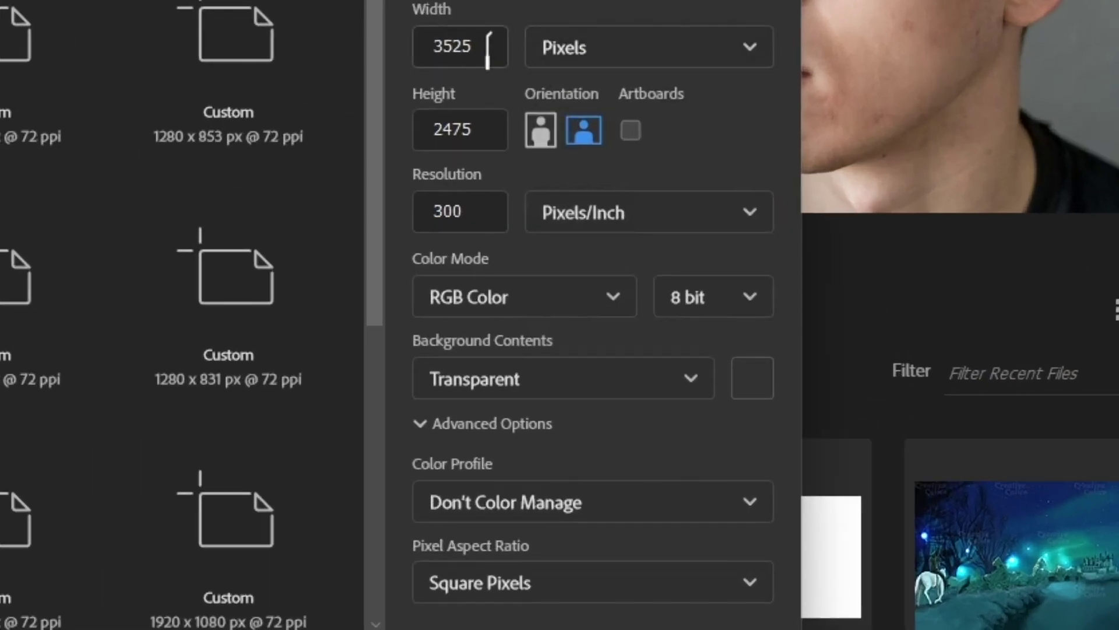
left_click_drag(531, 72, 471, 68)
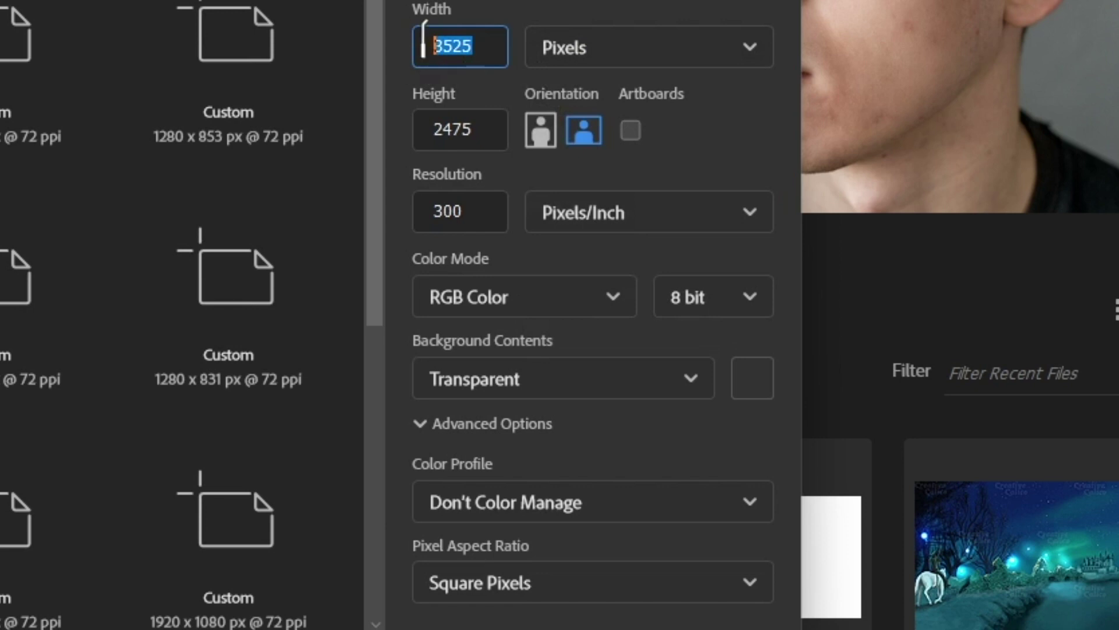
type("2500")
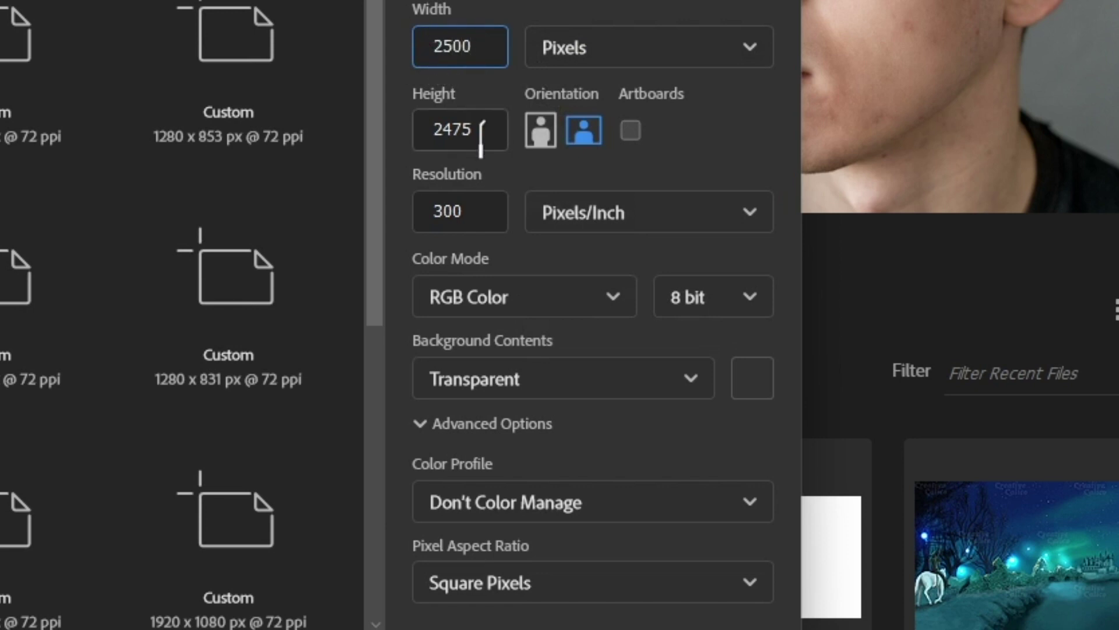
left_click_drag(481, 138, 419, 150)
type("25")
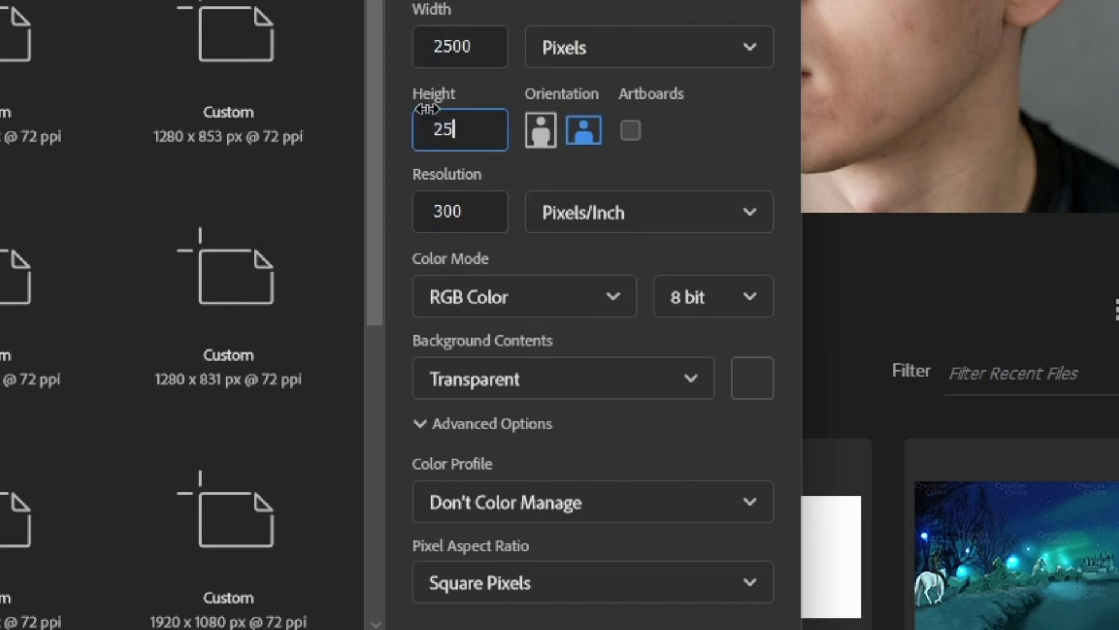
type("00")
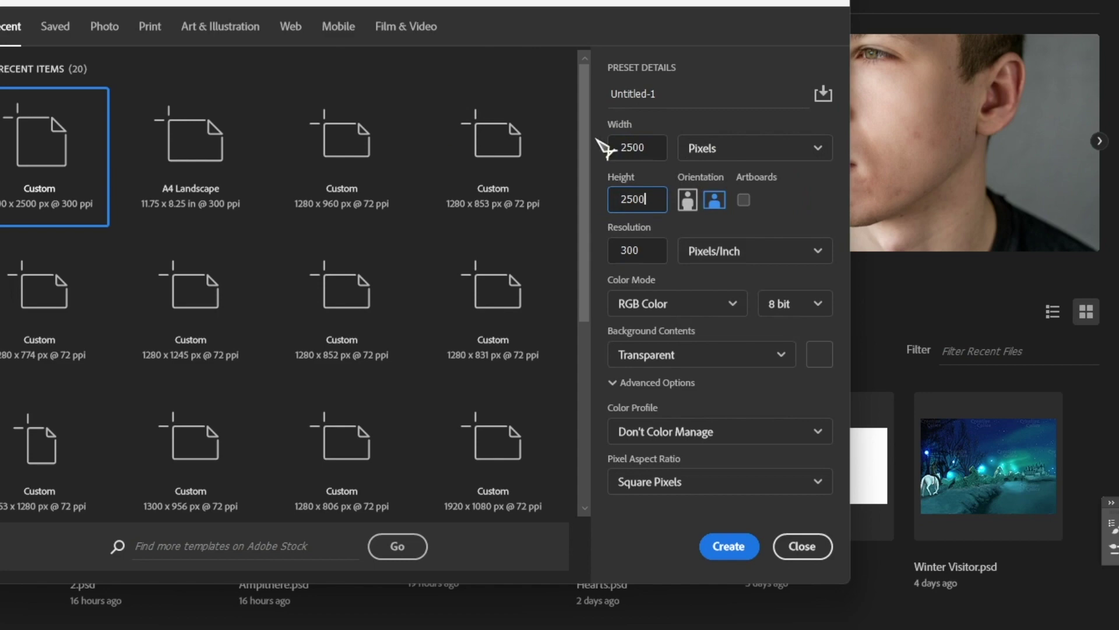
key("Return")
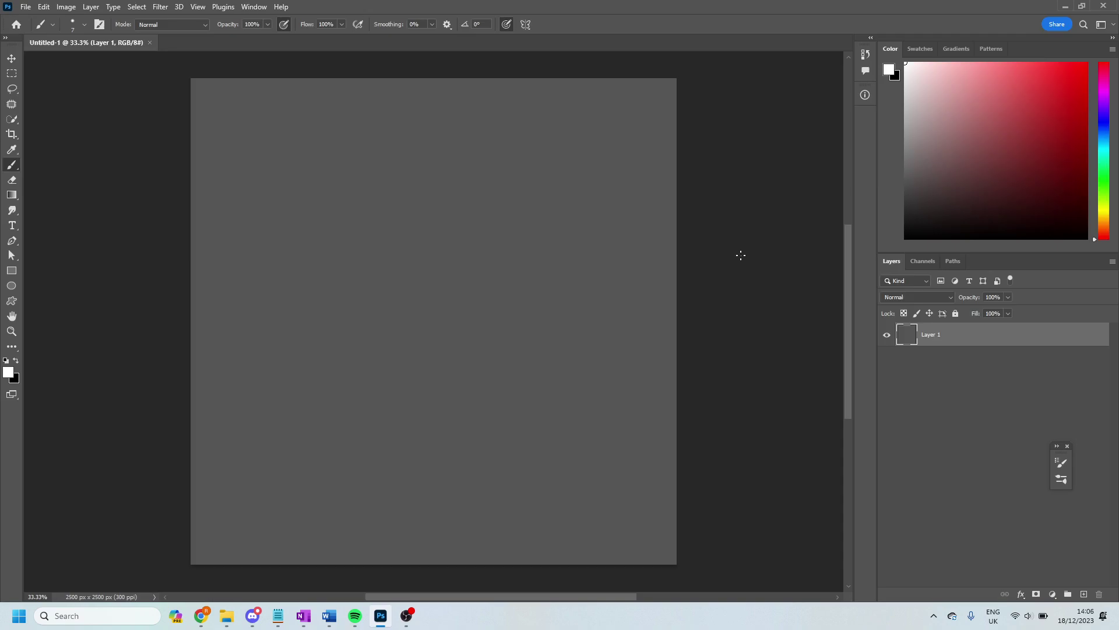
Turn on Dual Axis painting symmetry and accept the symmetry guide
left_click(526, 24)
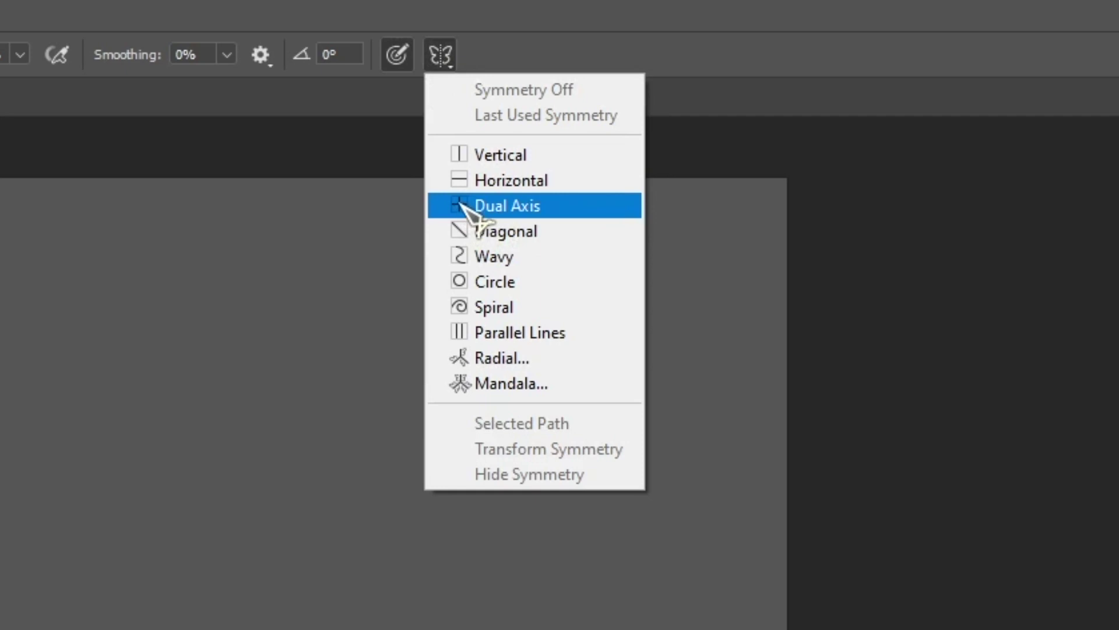
left_click(461, 205)
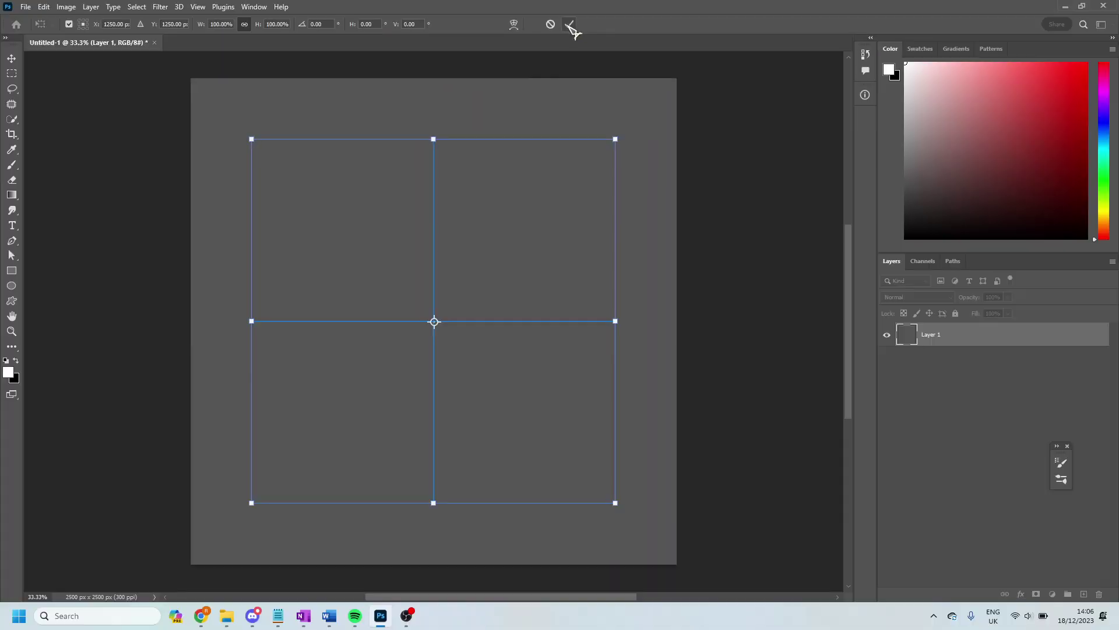
left_click(570, 24)
Paint the white snowflake: trunk, branch pairs, and four diagonal arms ending in small curls
left_click_drag(436, 137, 436, 318)
left_click_drag(436, 175, 482, 138)
mouse_move(436, 303)
left_mouse_down()
mouse_move(428, 320)
mouse_move(603, 320)
left_mouse_up()
left_click_drag(560, 320, 604, 286)
left_click_drag(443, 263, 474, 228)
left_click_drag(446, 321, 470, 306)
left_click_drag(373, 182, 431, 218)
mouse_move(429, 309)
left_mouse_down()
mouse_move(327, 192)
mouse_move(336, 195)
mouse_move(308, 216)
mouse_move(343, 249)
left_mouse_up()
key("e")
key("b")
left_click_drag(385, 268, 378, 279)
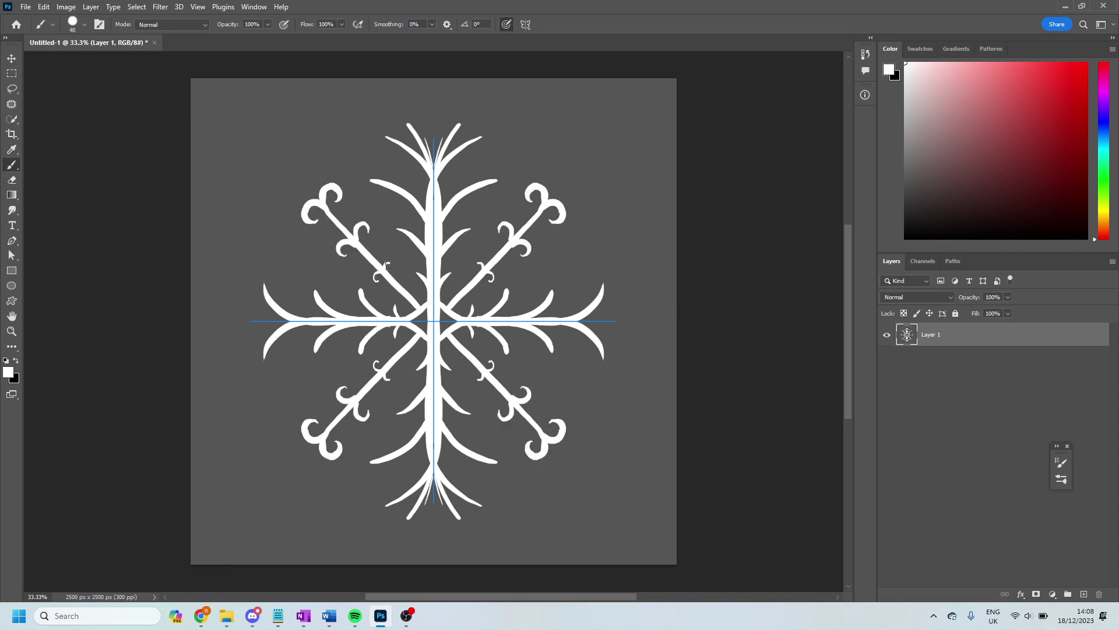
Save the image as Snowflake.png in Tutorial Graphics with default PNG options
left_click(25, 6)
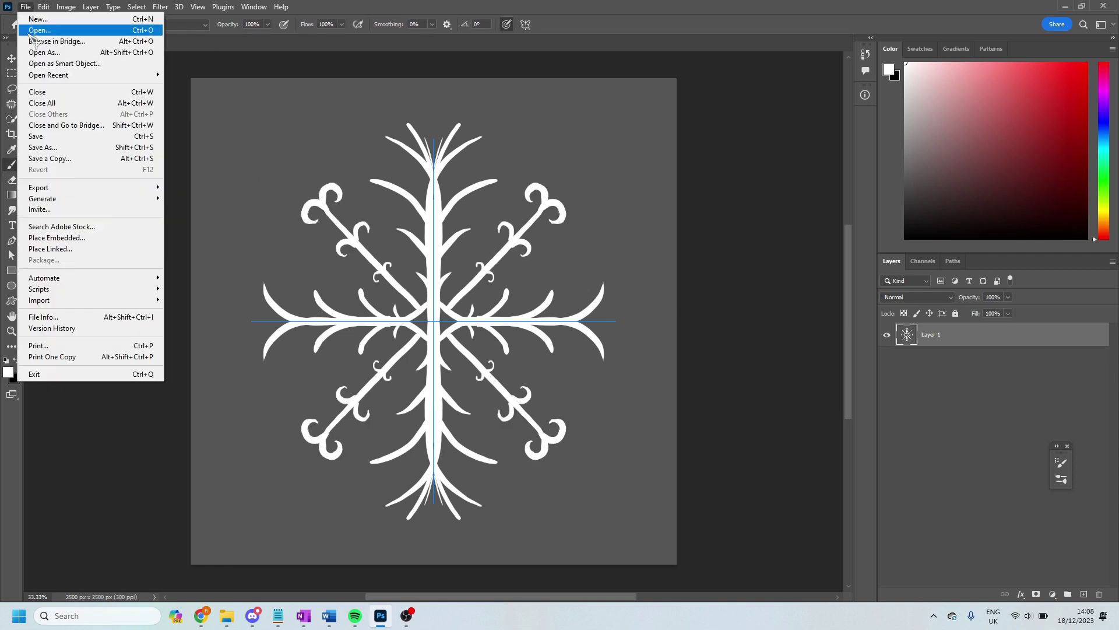
left_click(50, 148)
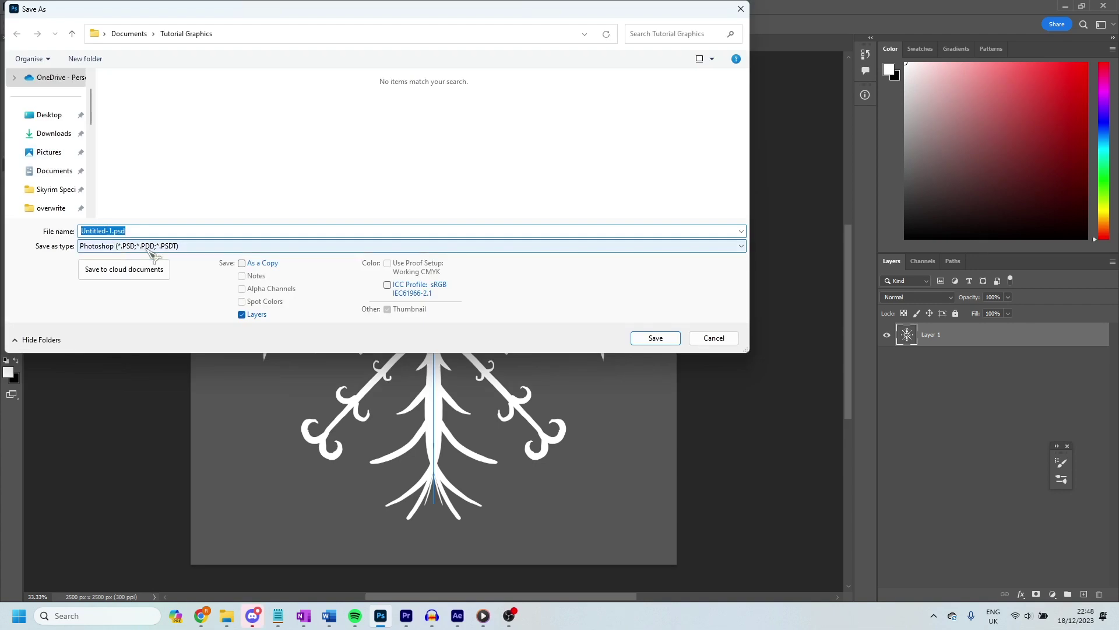
left_click(113, 246)
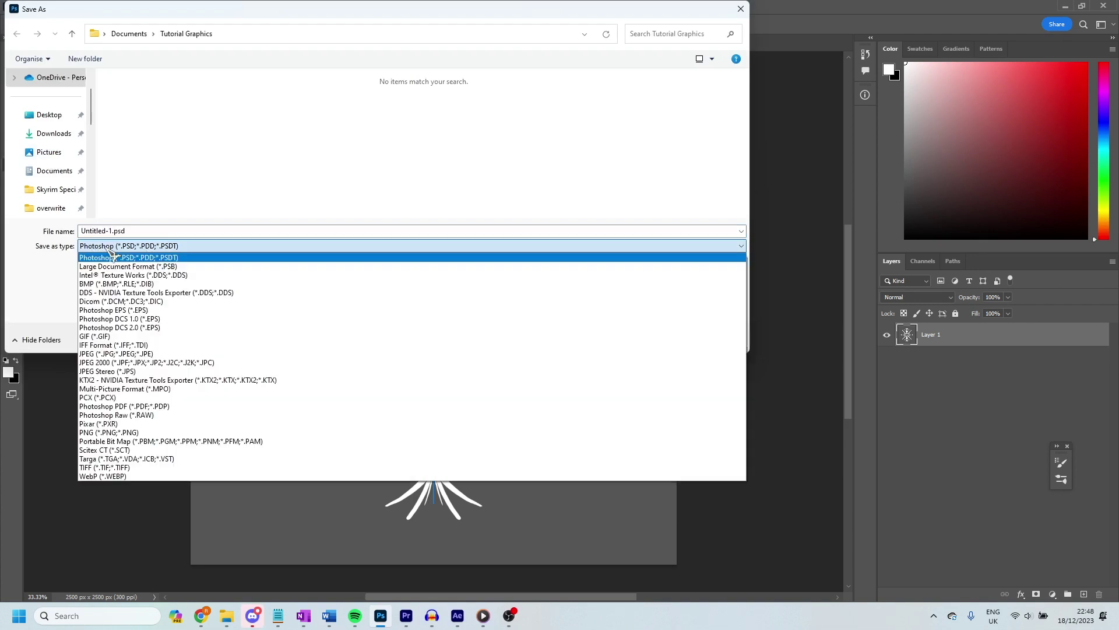
left_click(108, 433)
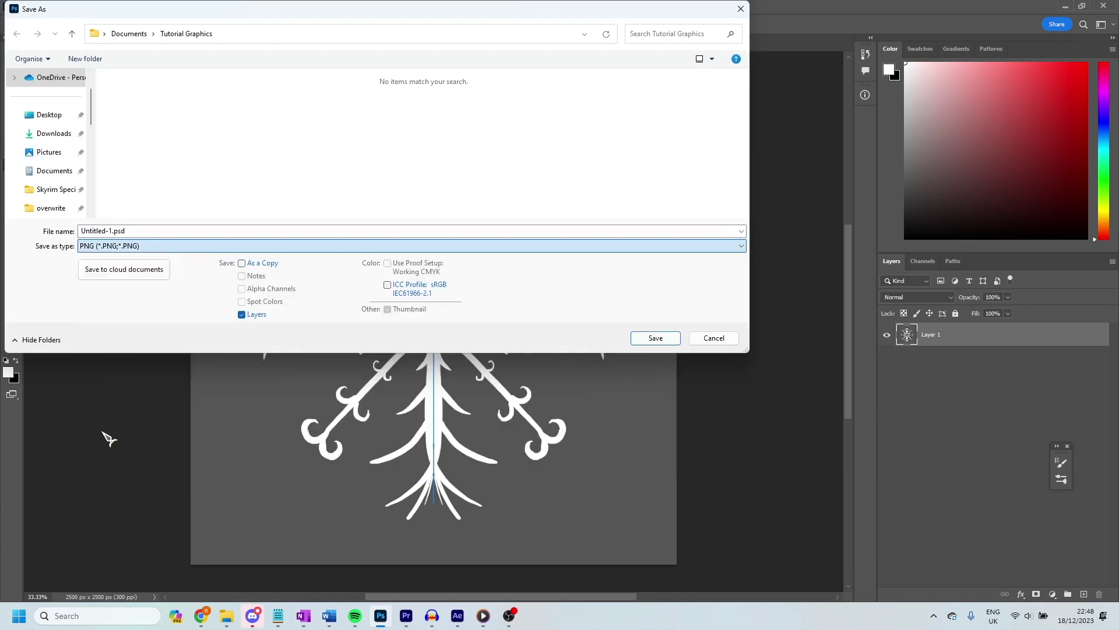
double_click(112, 230)
type("Snowflak")
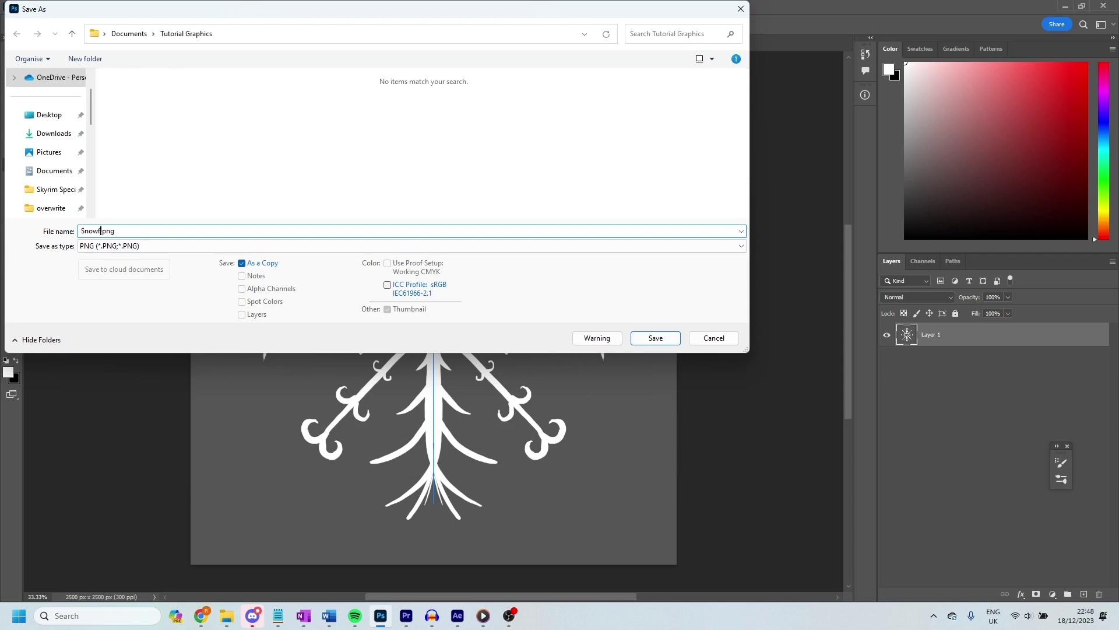
left_click(656, 338)
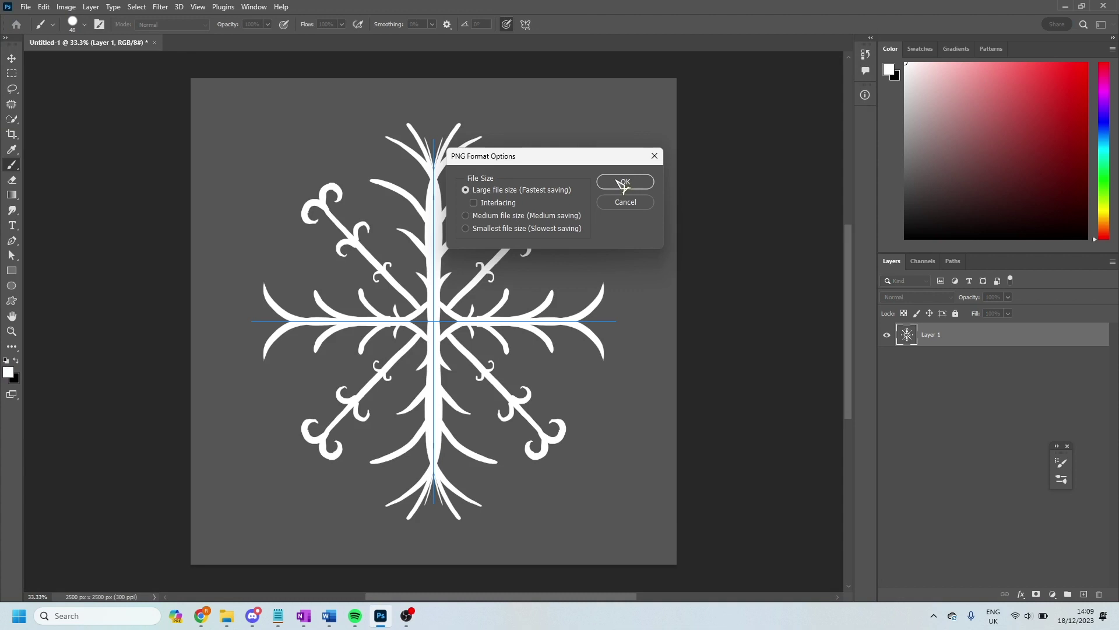
left_click(624, 183)
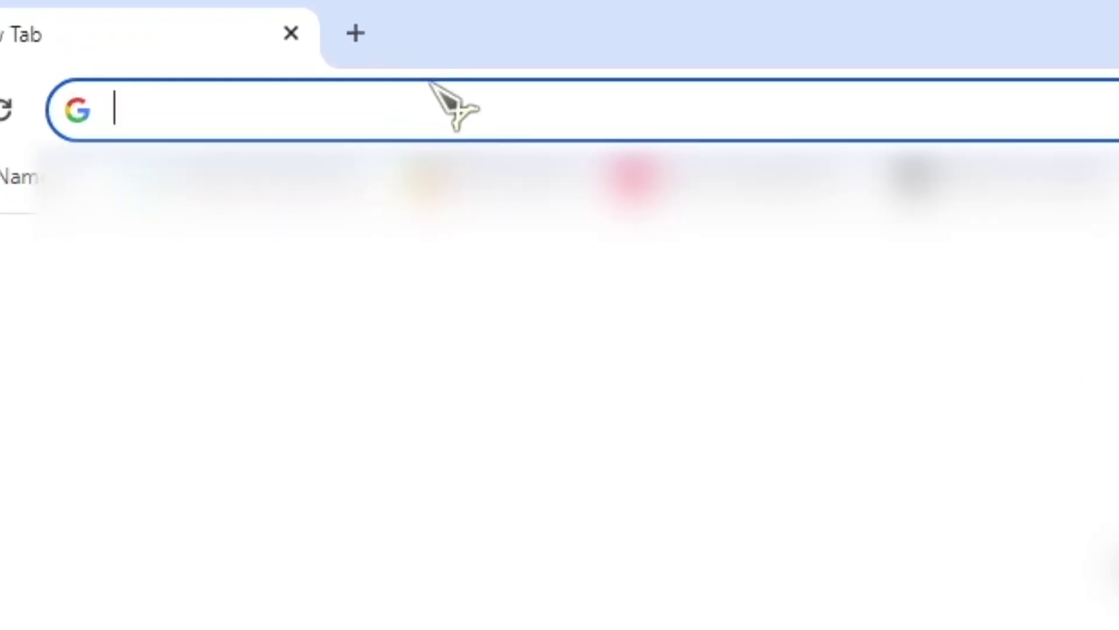
type("www.pixa")
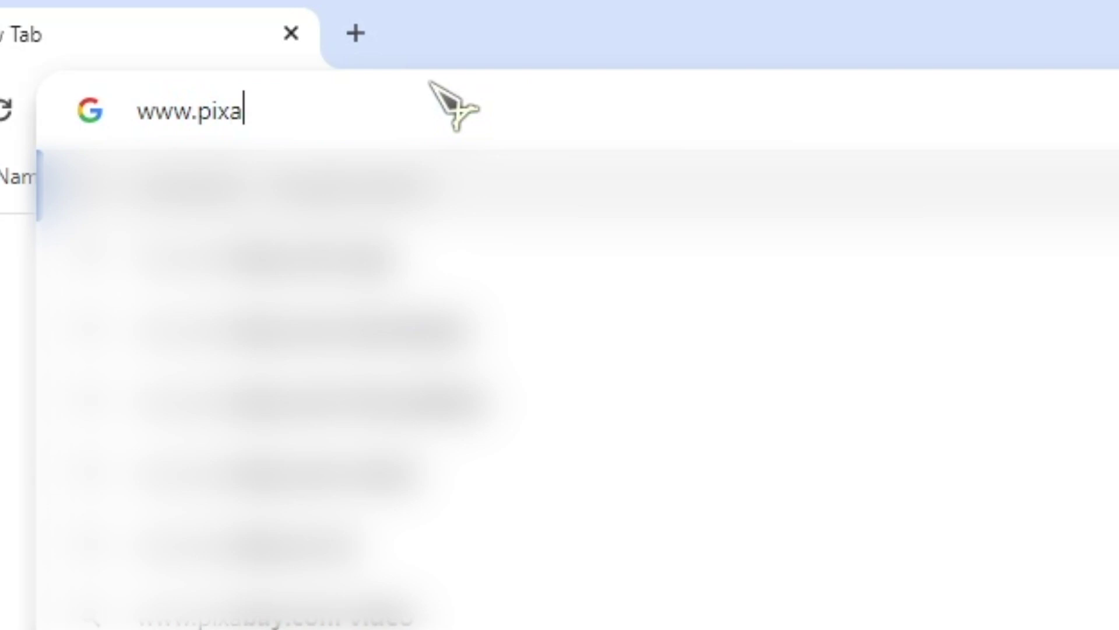
type("bay.co")
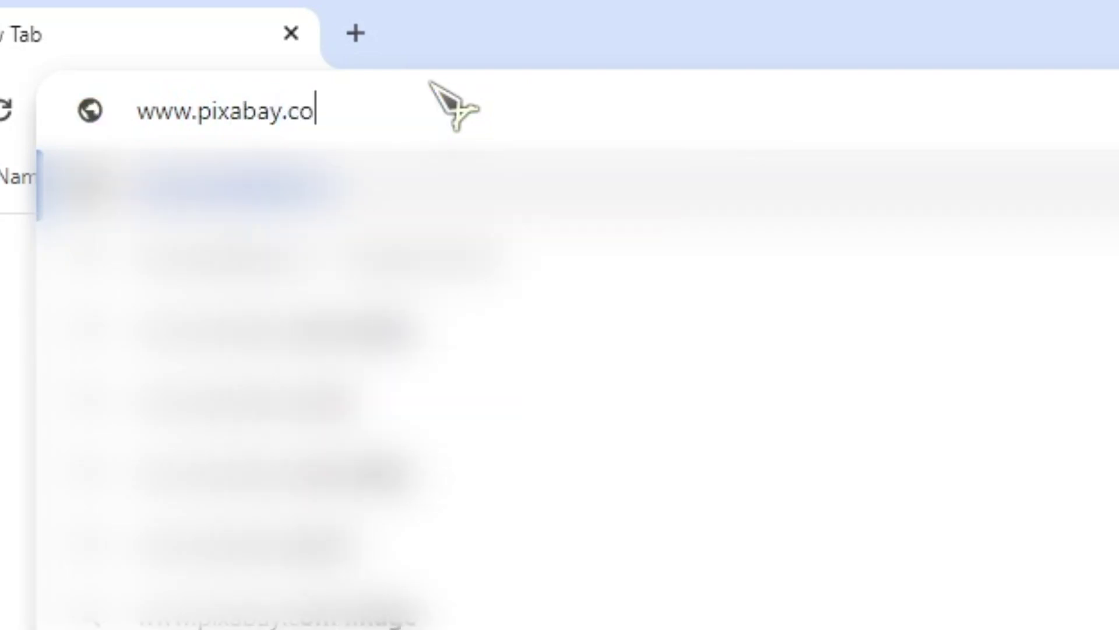
type("m")
key("Return")
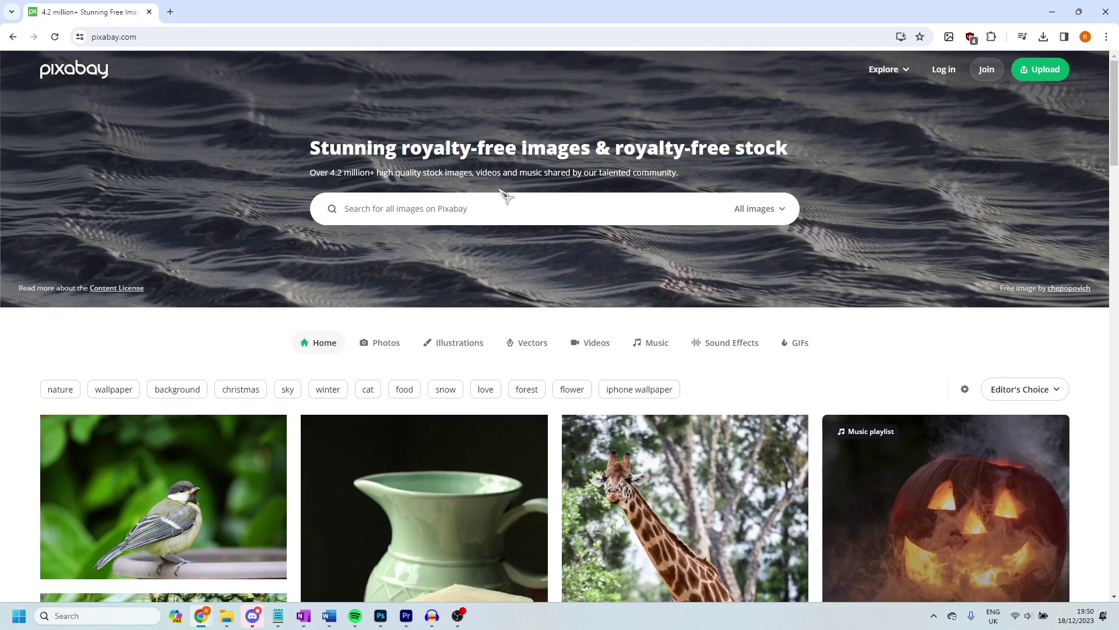
left_click(502, 206)
type("snowflake trans")
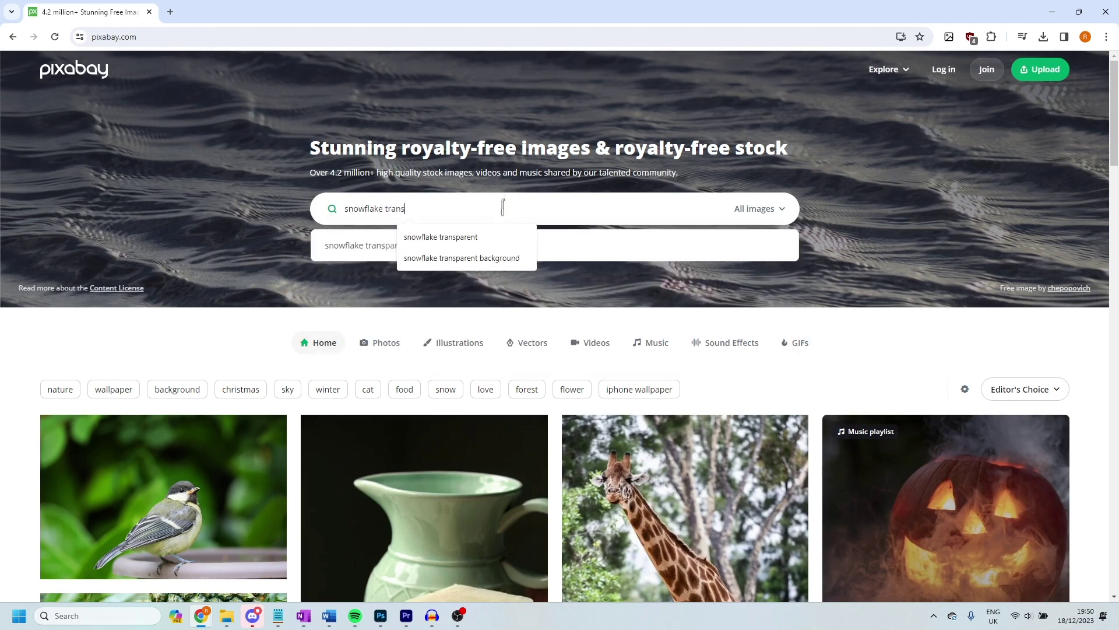
type("parent background")
key("Return")
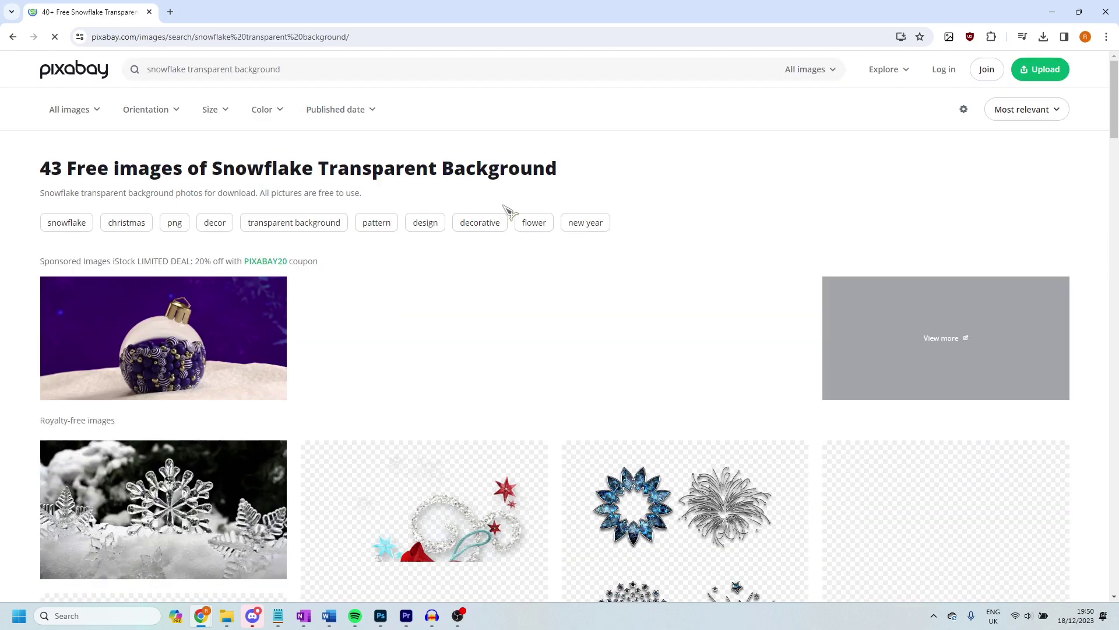
scroll(576, 352, "down", 6)
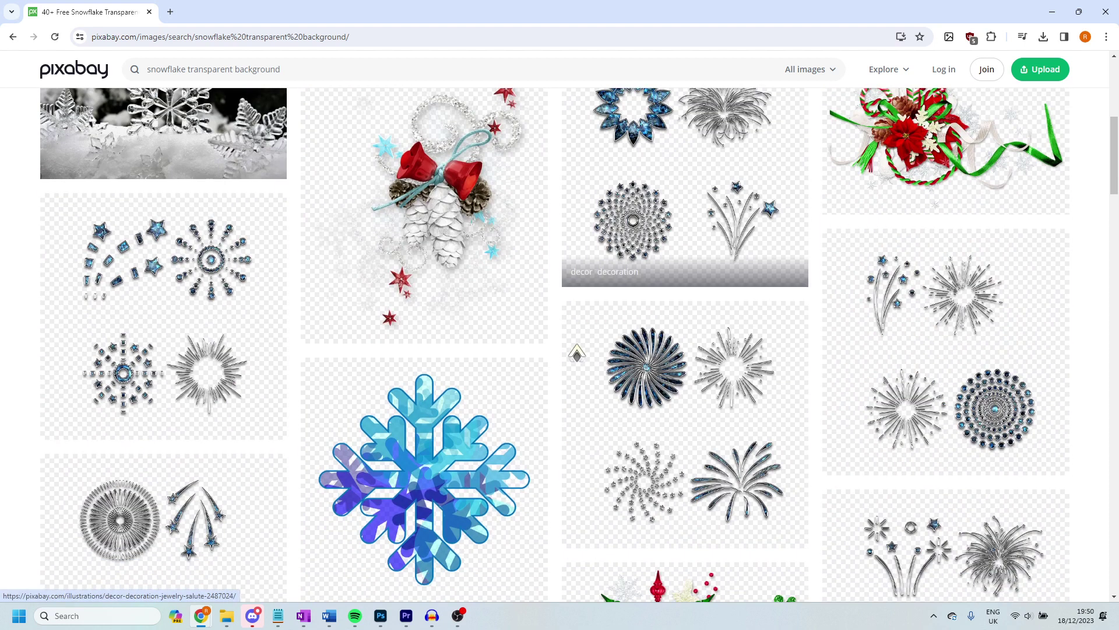
scroll(577, 353, "down", 17)
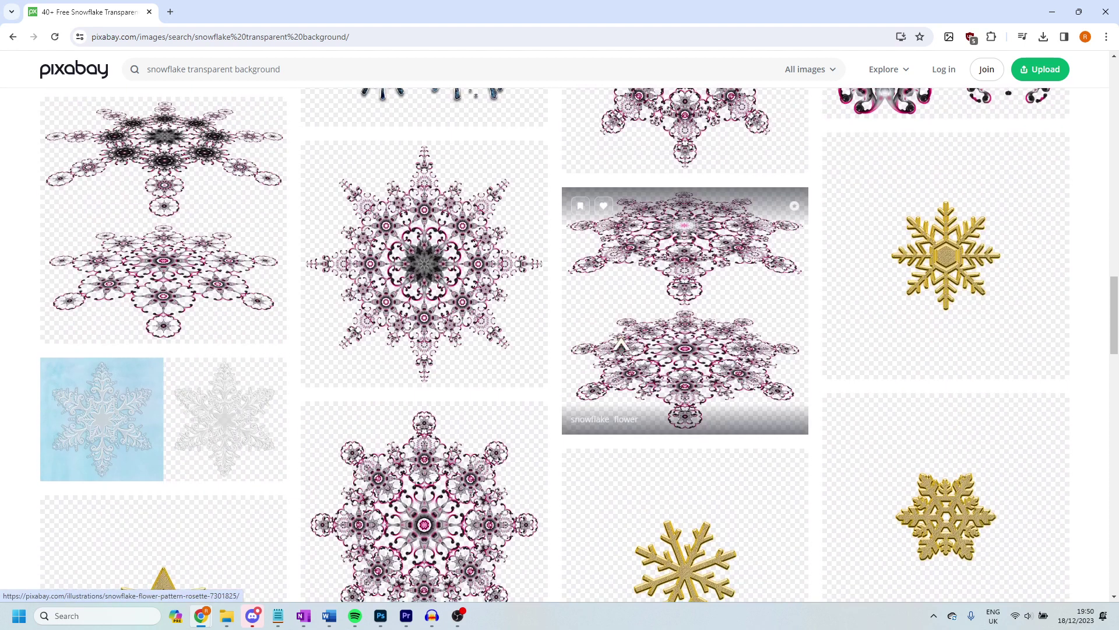
Download the gold snowflake image at 1280×1280
left_click(970, 272)
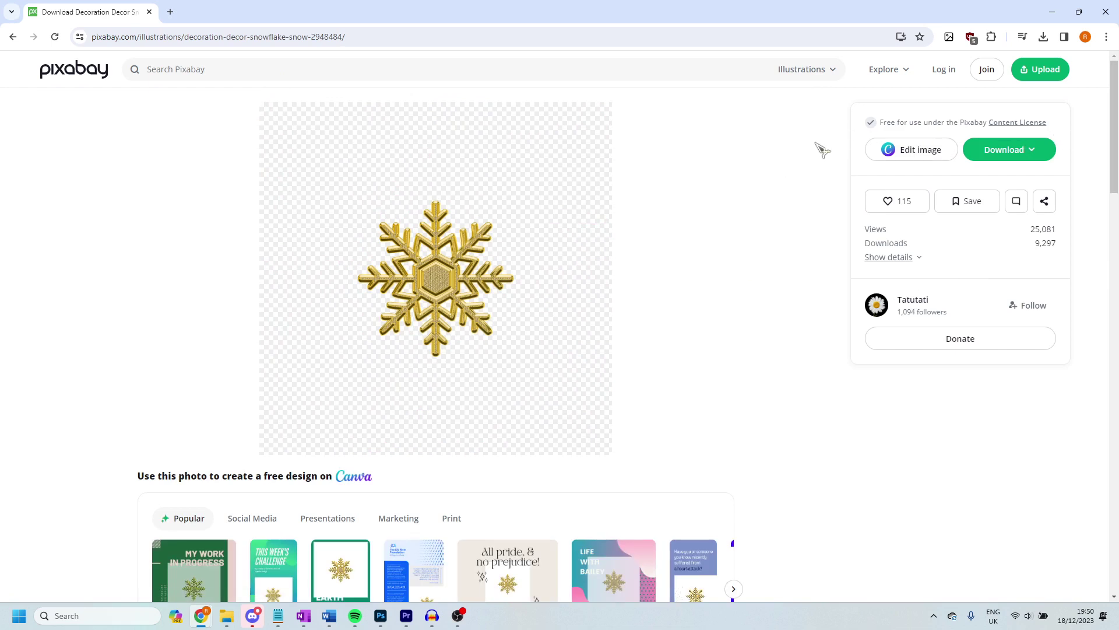
left_click(1024, 153)
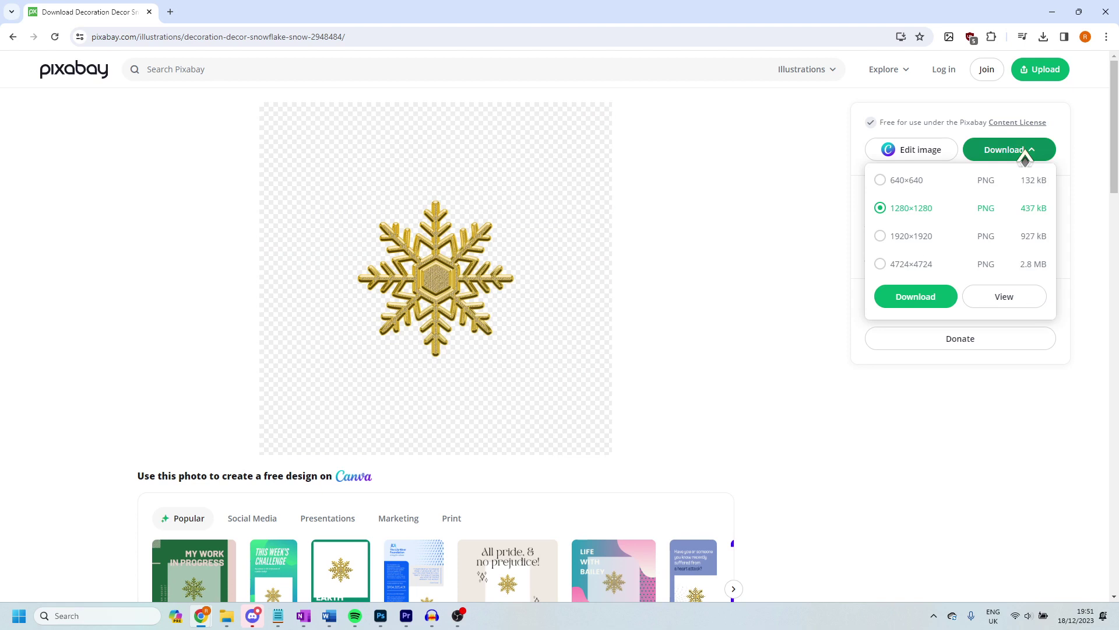
left_click(906, 303)
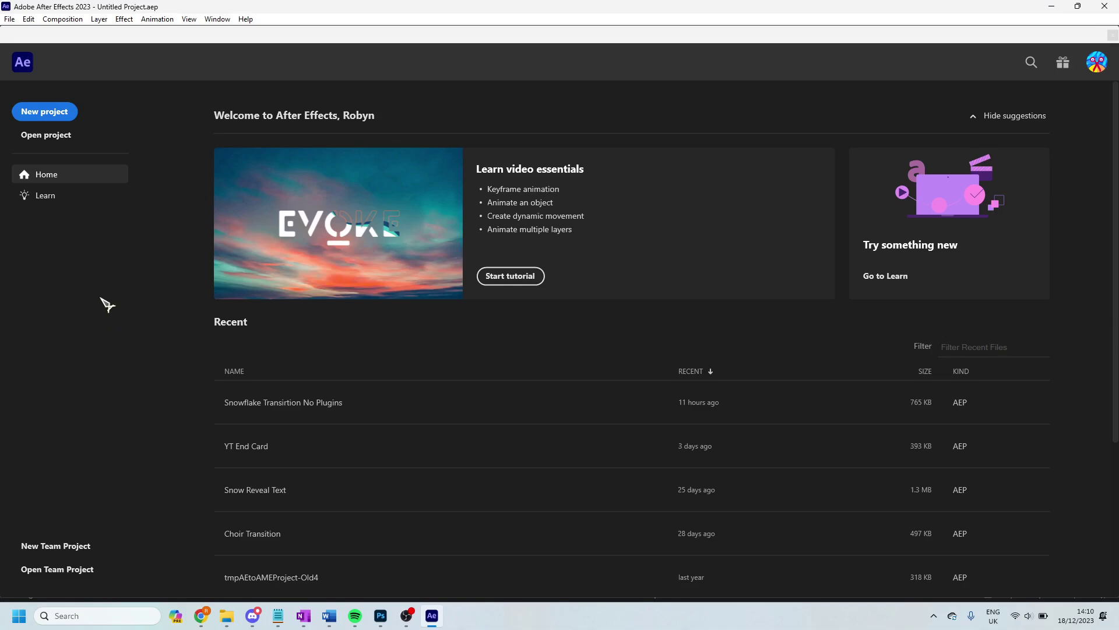
Create a new project with a 1920×1080, 30 fps, 0:00:10:00 comp named Snowflake Transition
left_click(40, 112)
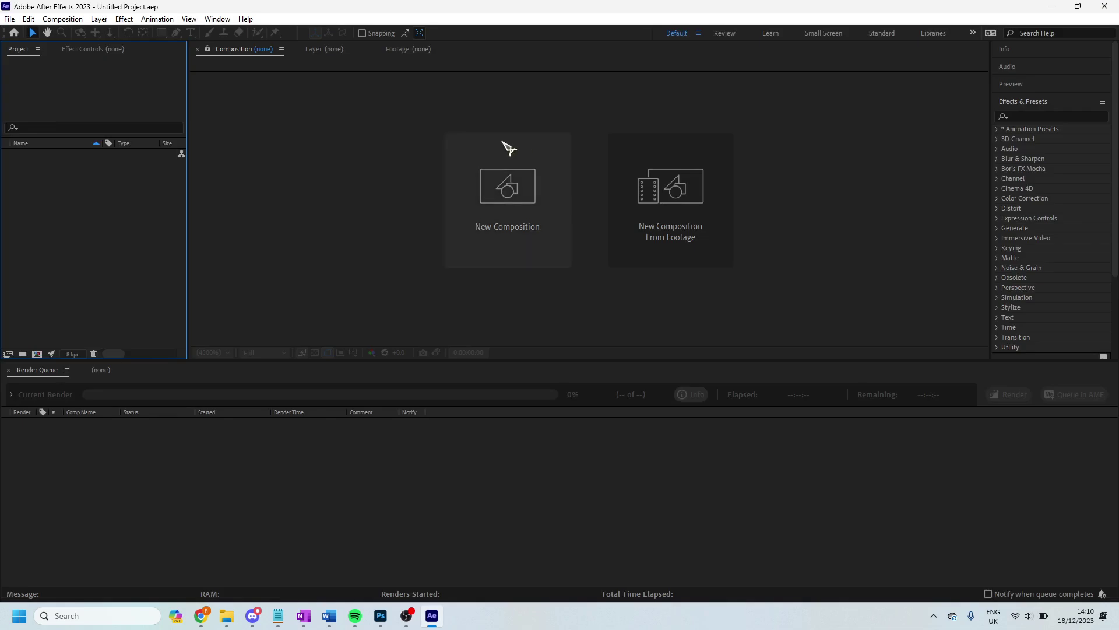
left_click(502, 224)
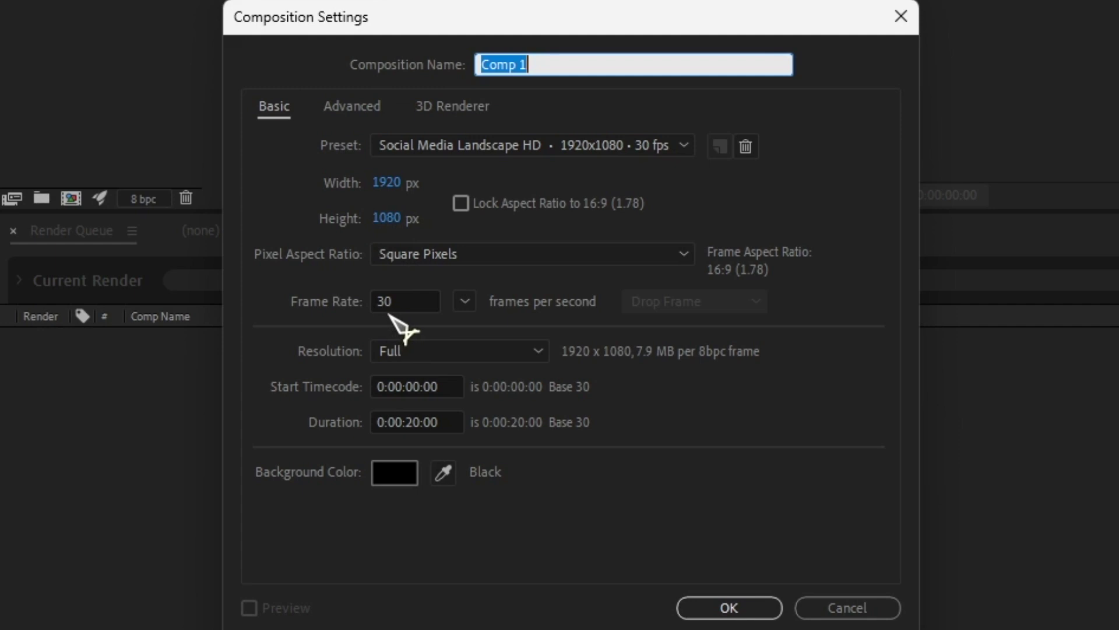
left_click(414, 421)
key("BackSpace")
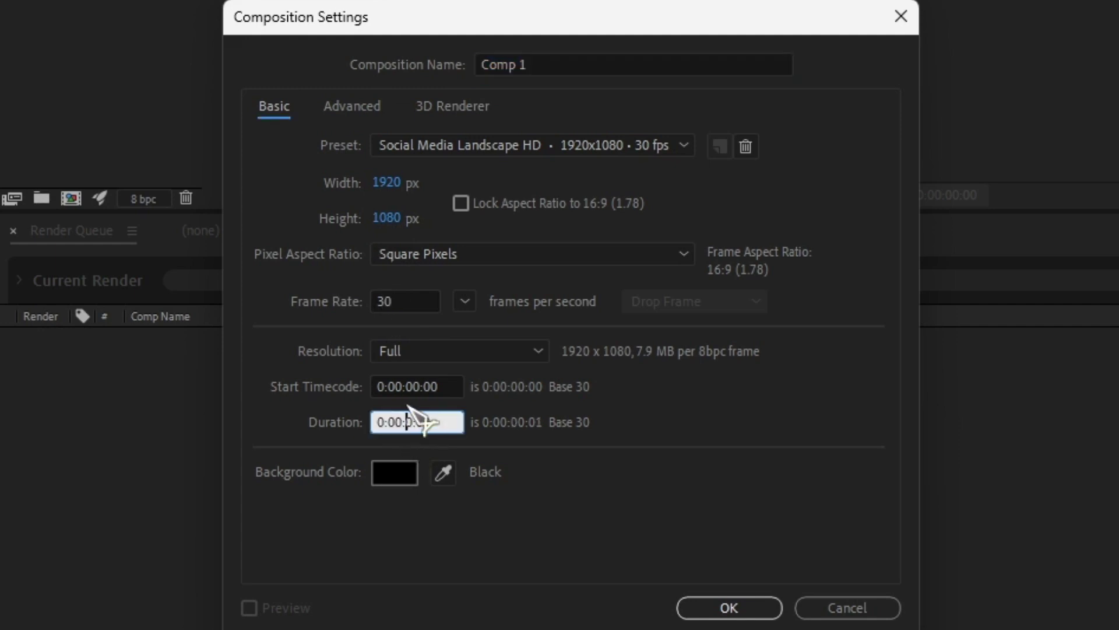
type("1")
left_click(344, 511)
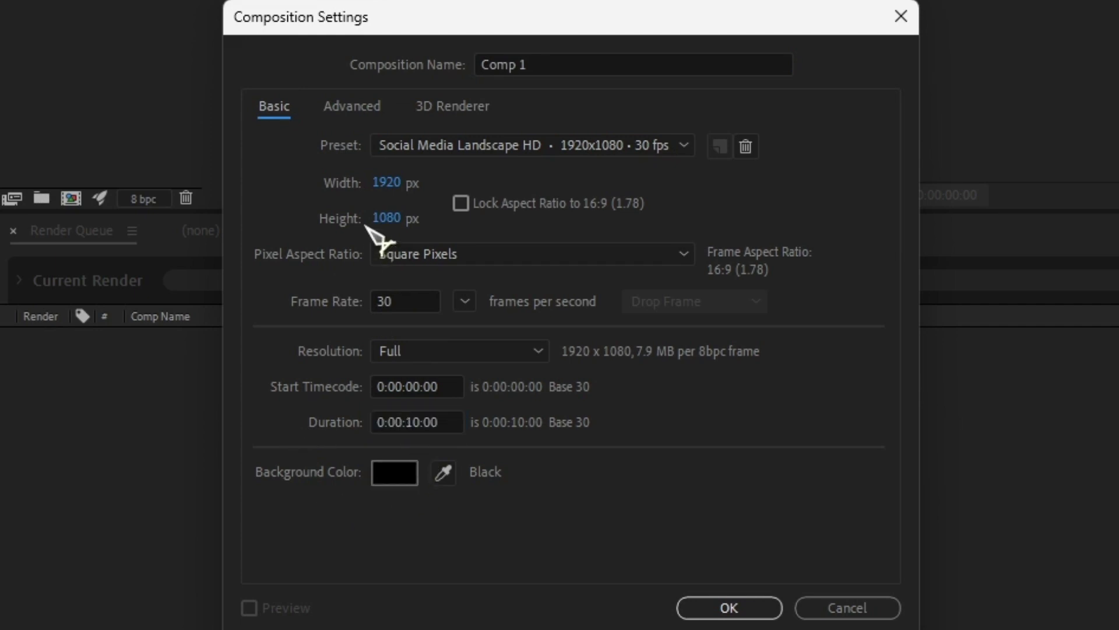
left_click(525, 64)
type("Sn")
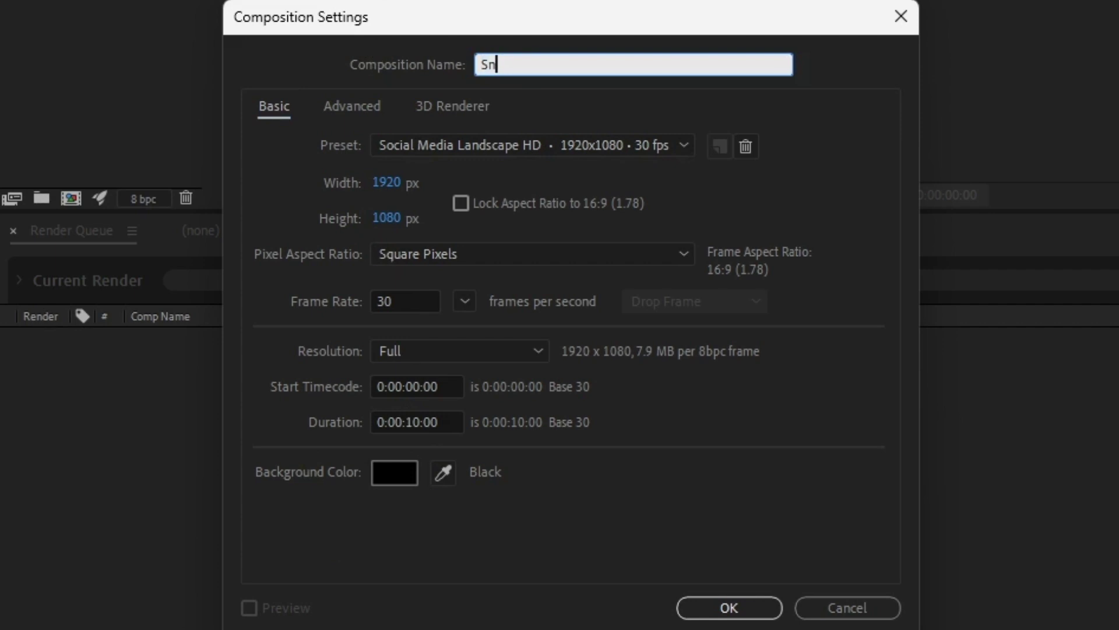
type("owflake Transition")
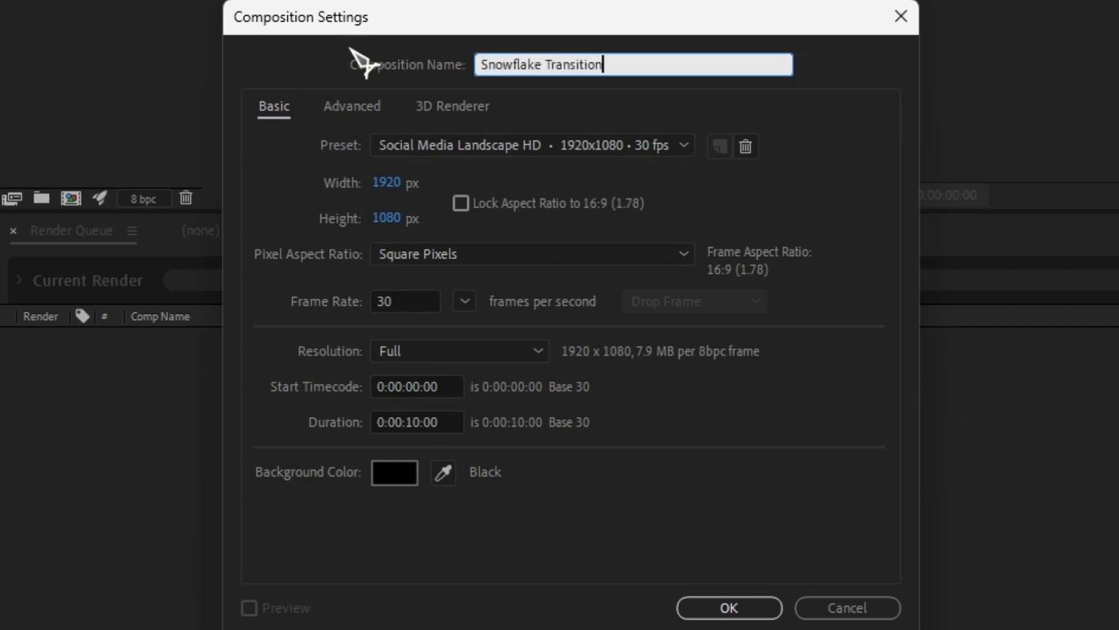
left_click(728, 608)
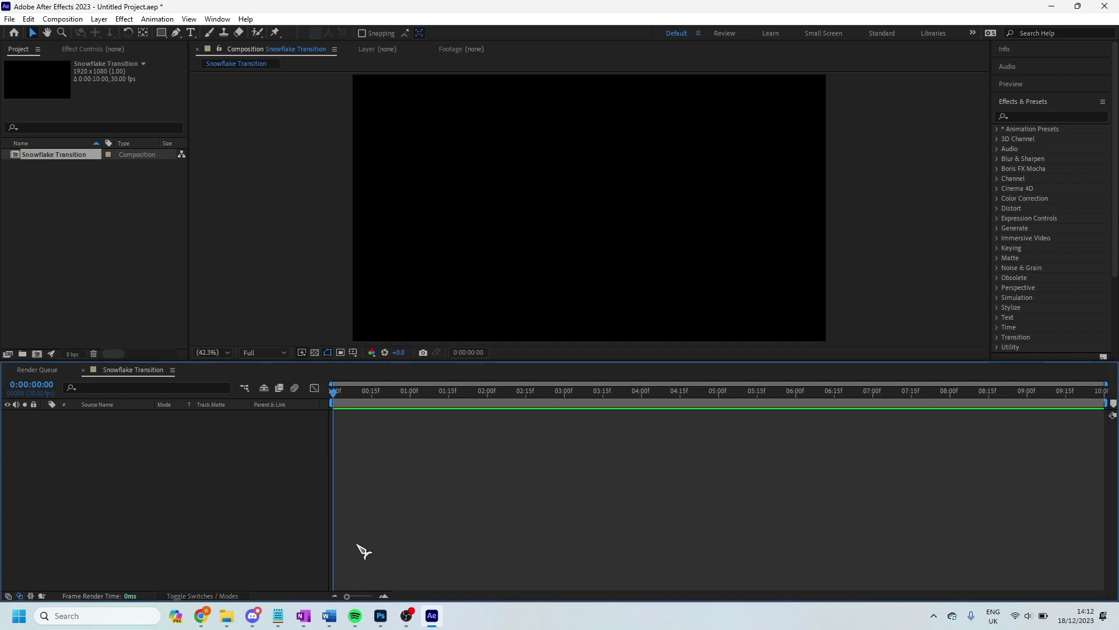
left_click(78, 266)
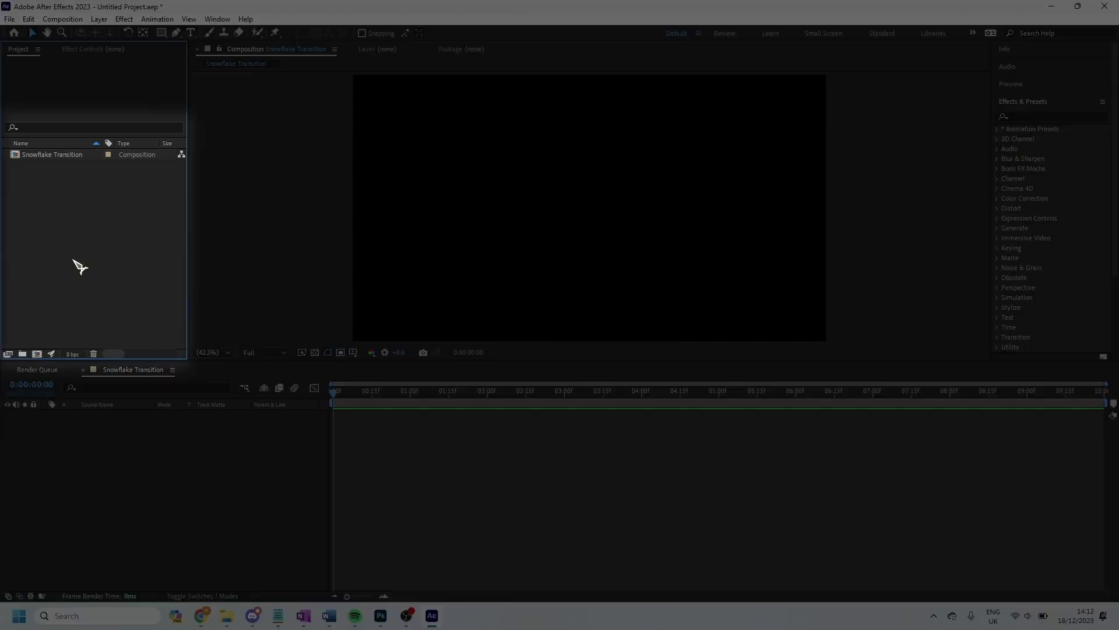
Import Snowflake.png via Import > File and drag it into the Snowflake Transition timeline
right_click(85, 207)
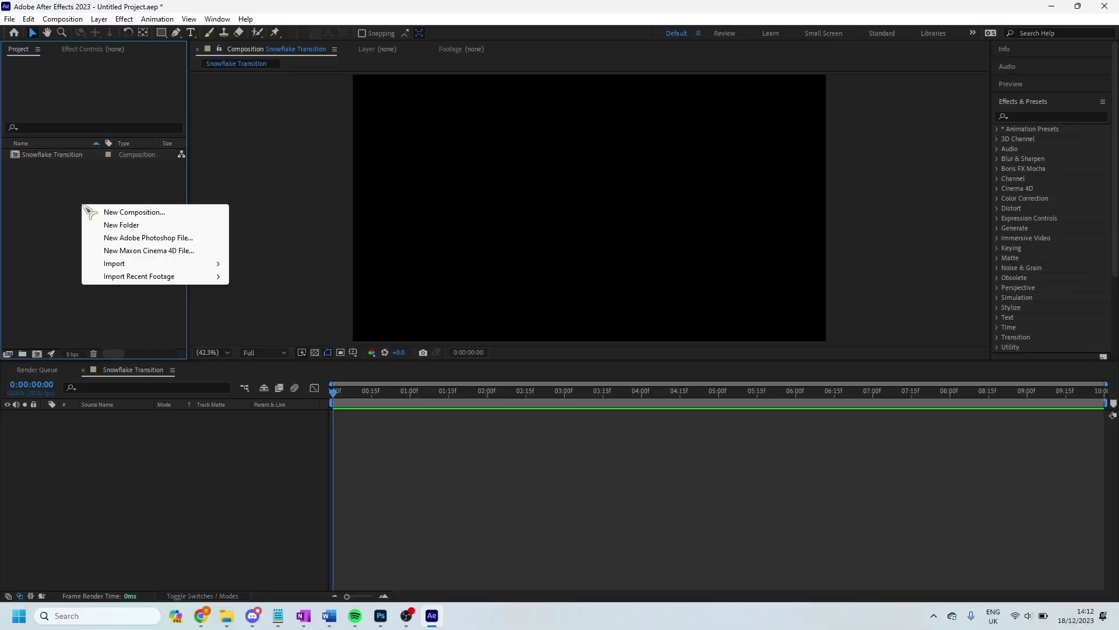
mouse_move(124, 266)
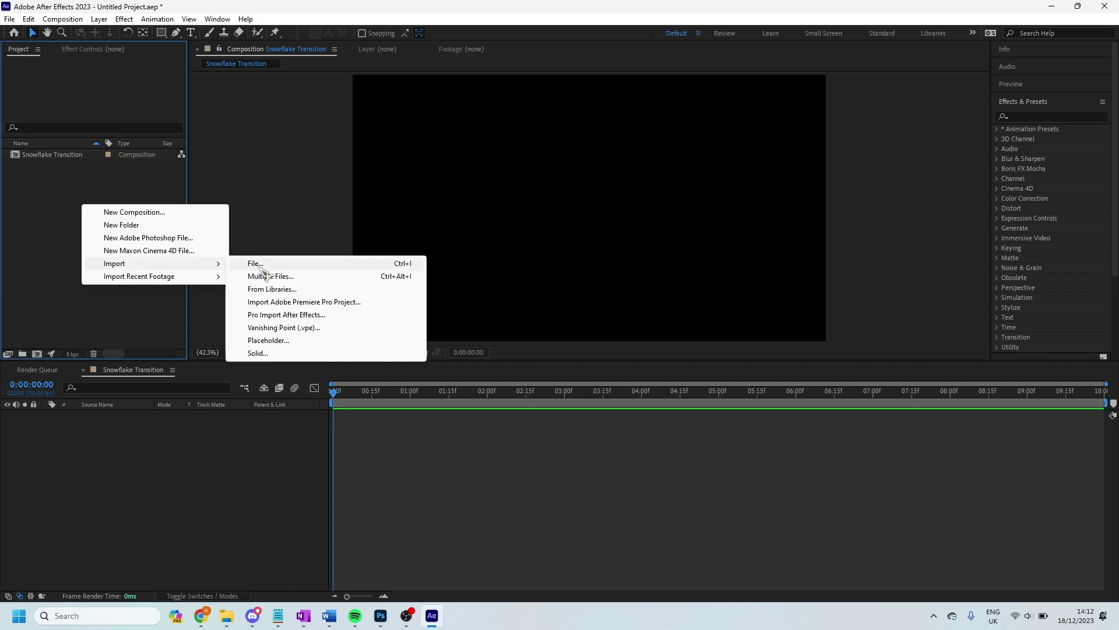
left_click(257, 264)
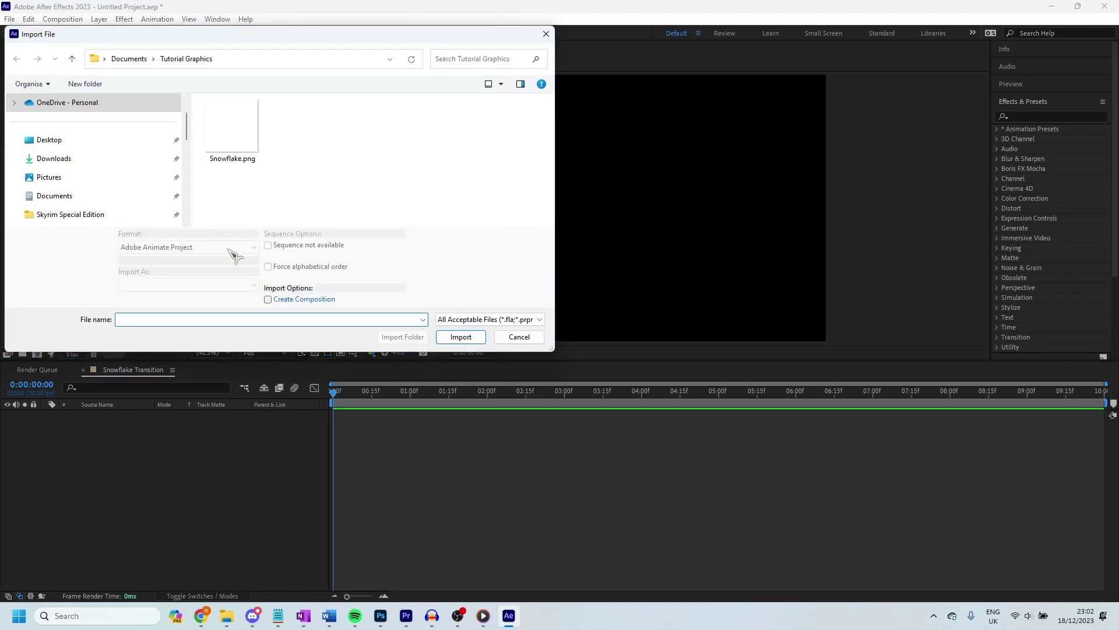
left_click(244, 133)
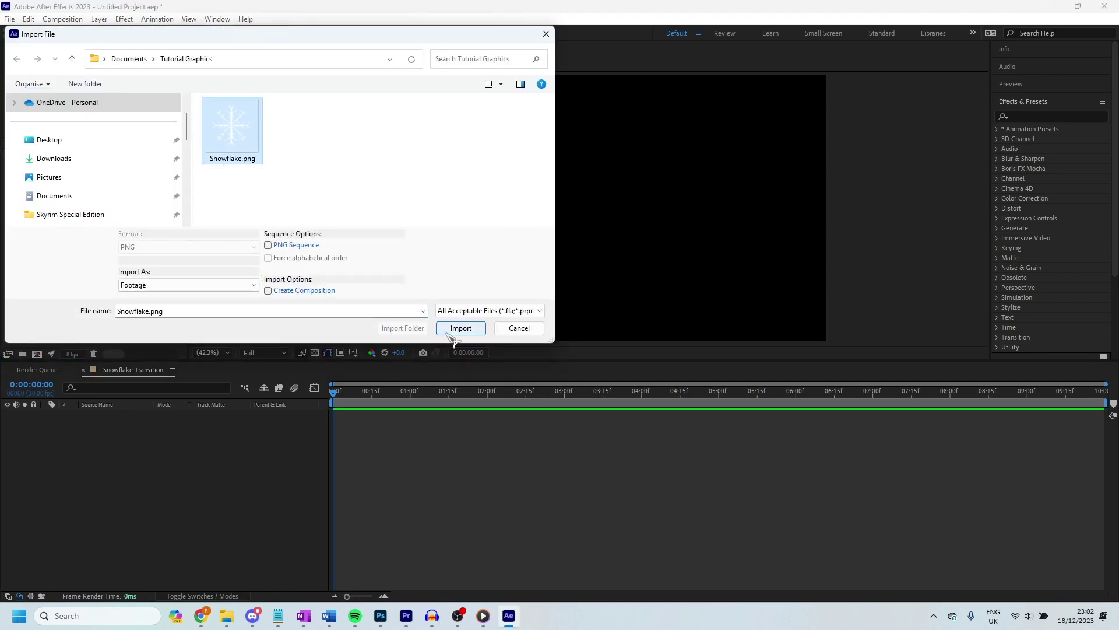
left_click(468, 333)
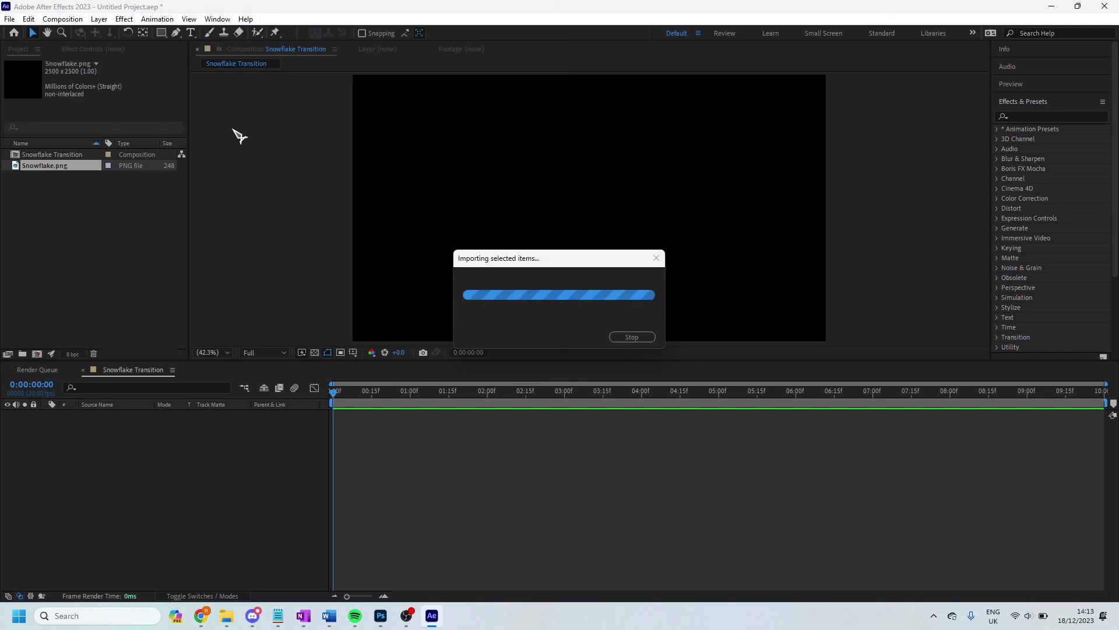
left_click_drag(54, 169, 87, 447)
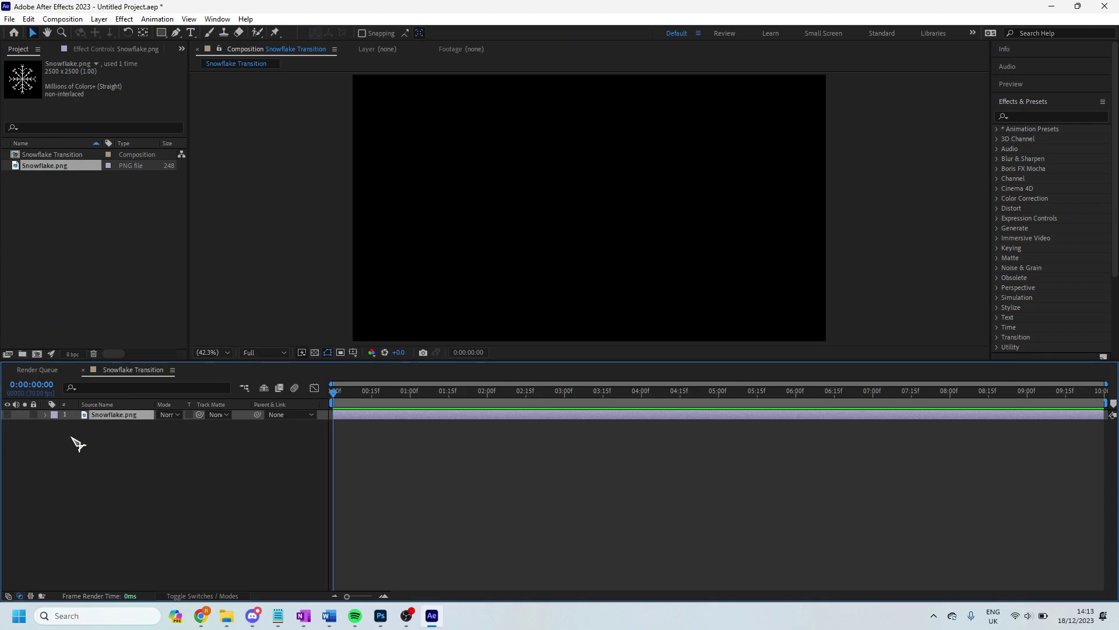
Add a new solid layer named Particles to the composition
right_click(109, 453)
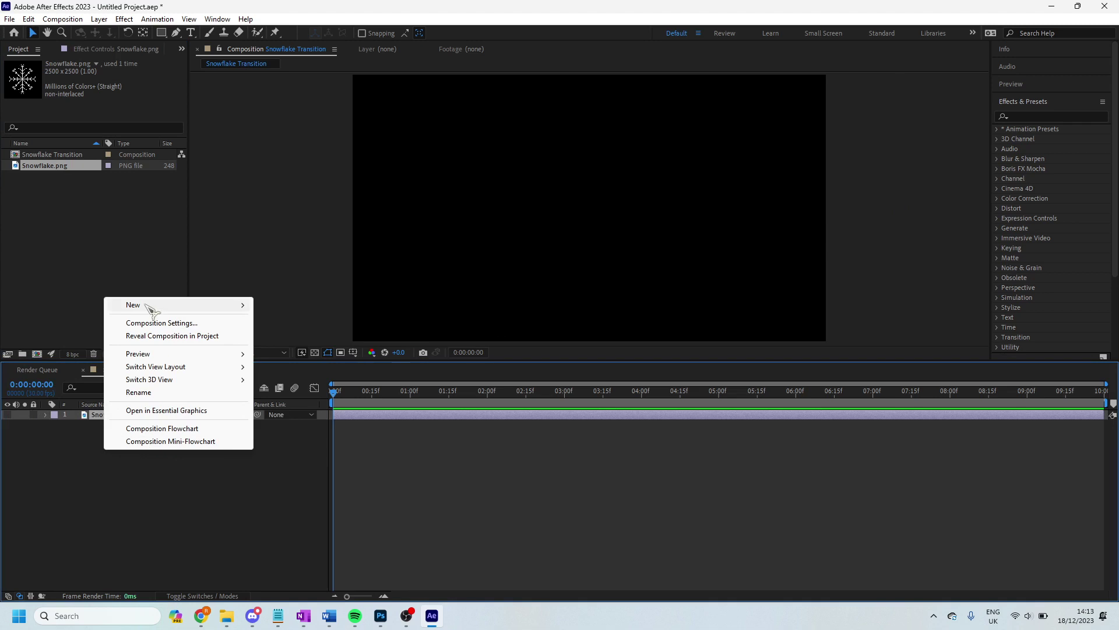
mouse_move(153, 309)
left_click(283, 338)
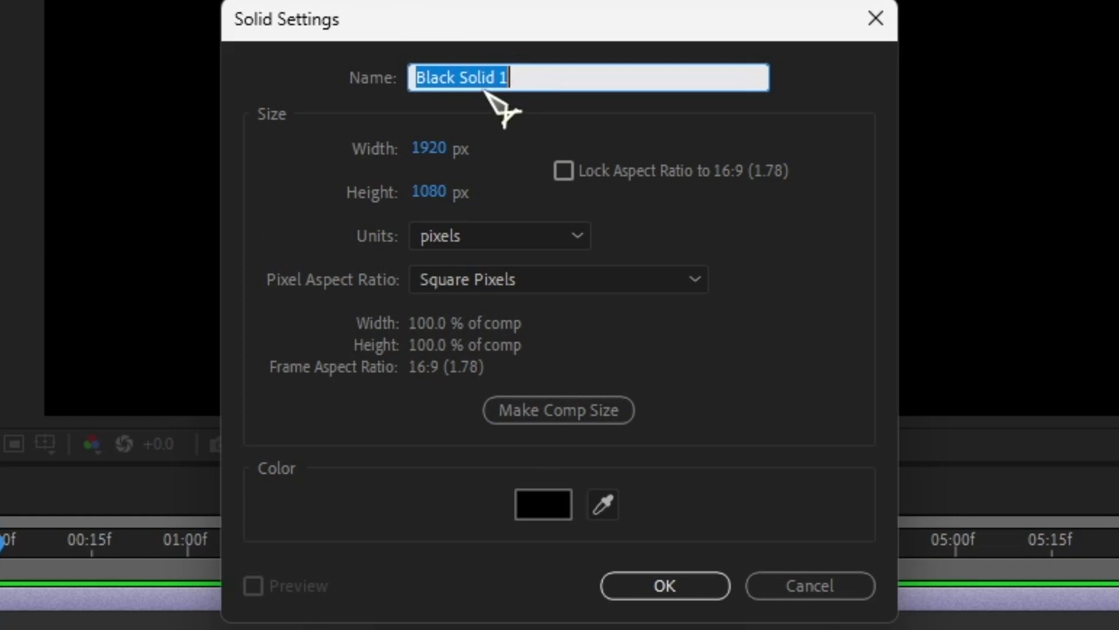
type("Particles")
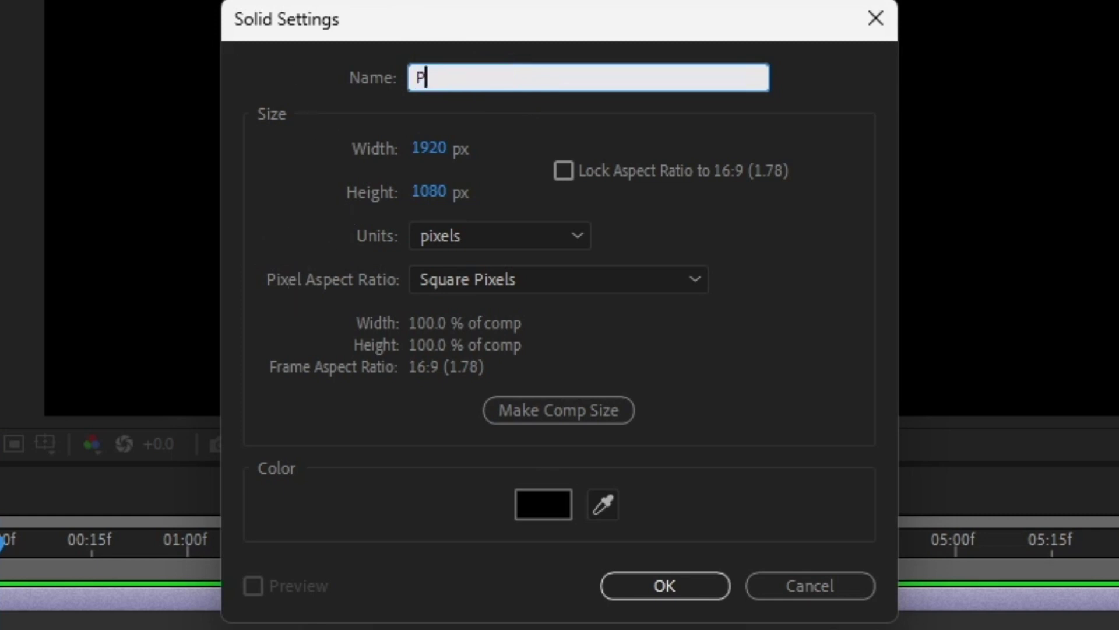
left_click(668, 586)
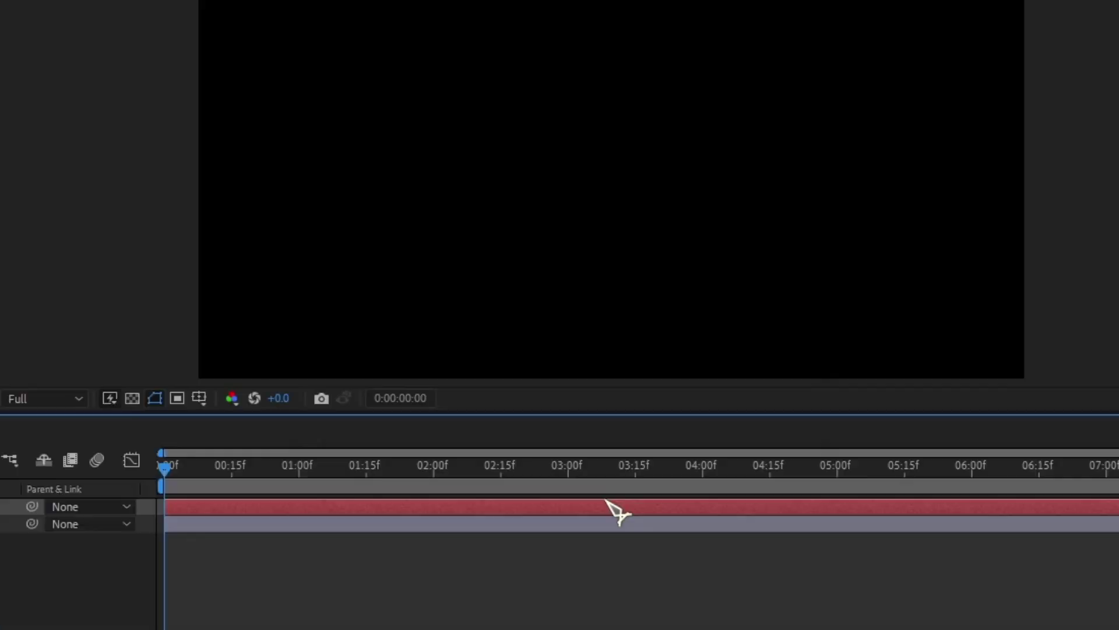
Apply the CC Particle World effect to the Particles layer
left_click(606, 503)
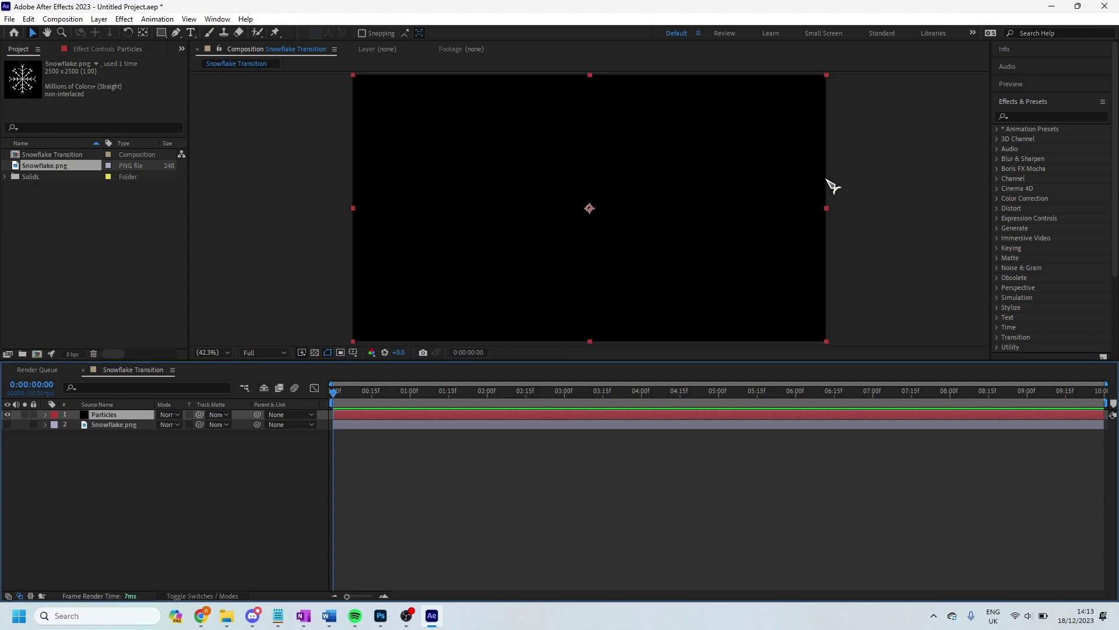
left_click(1021, 116)
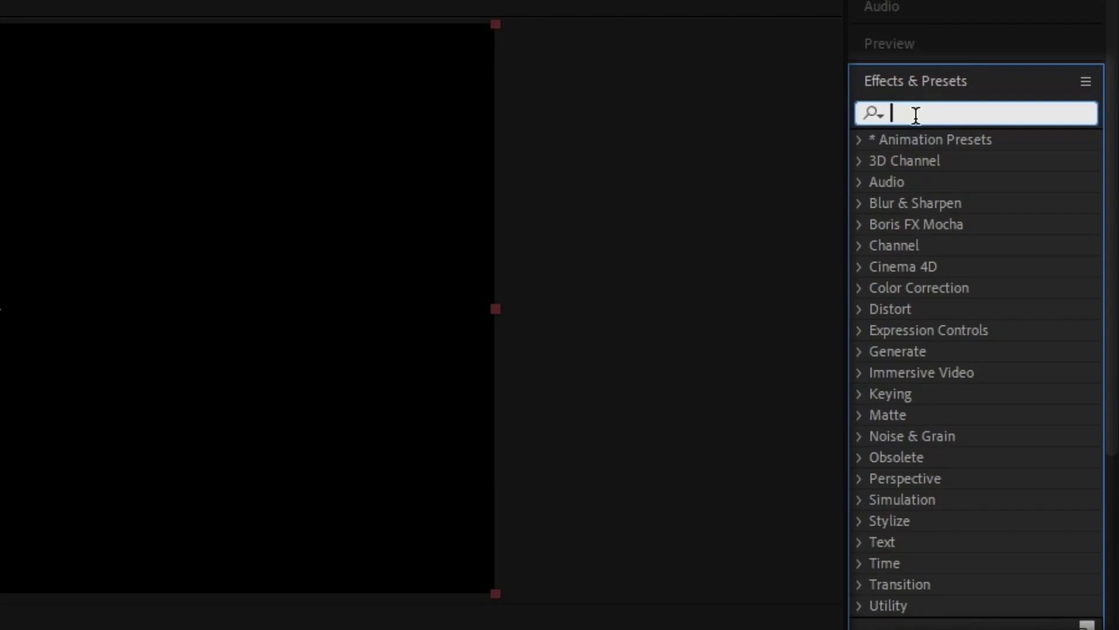
type("cc")
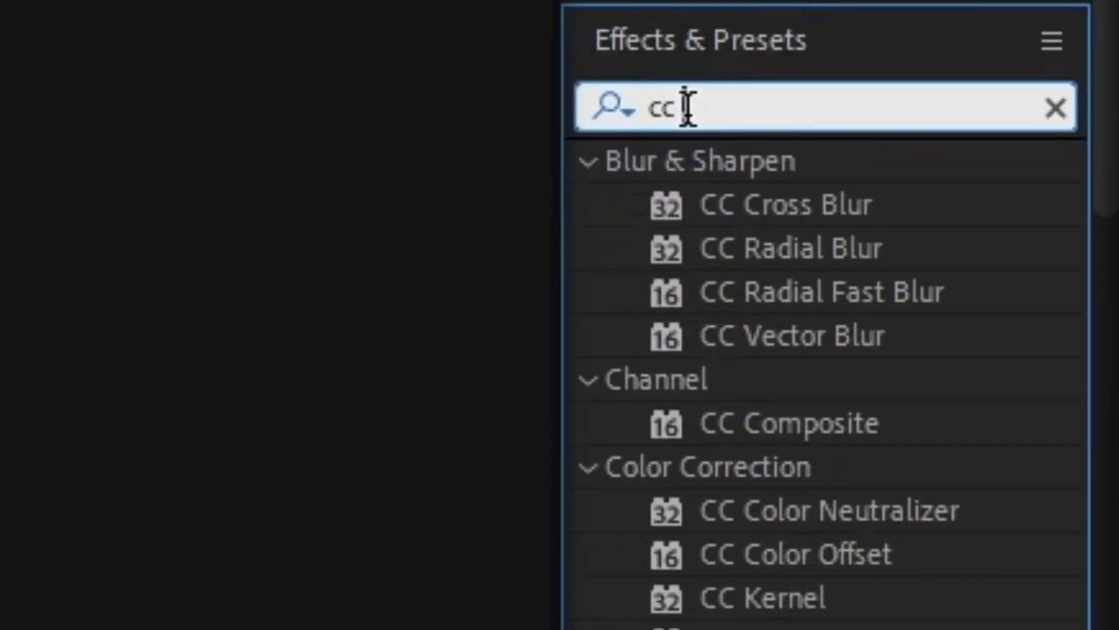
type(" parti")
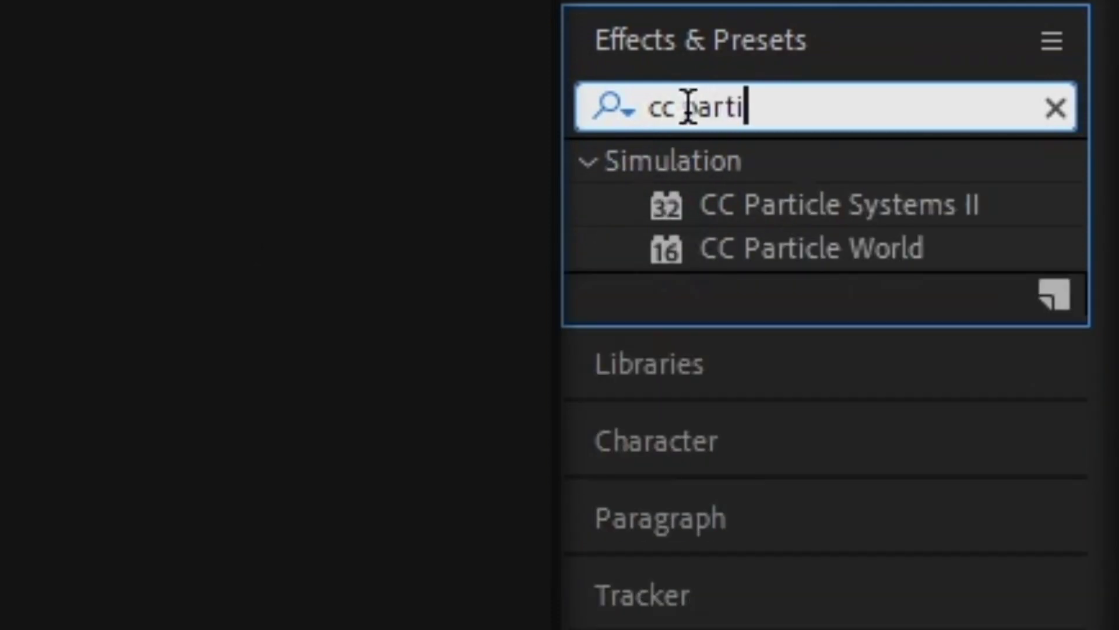
left_click(799, 255)
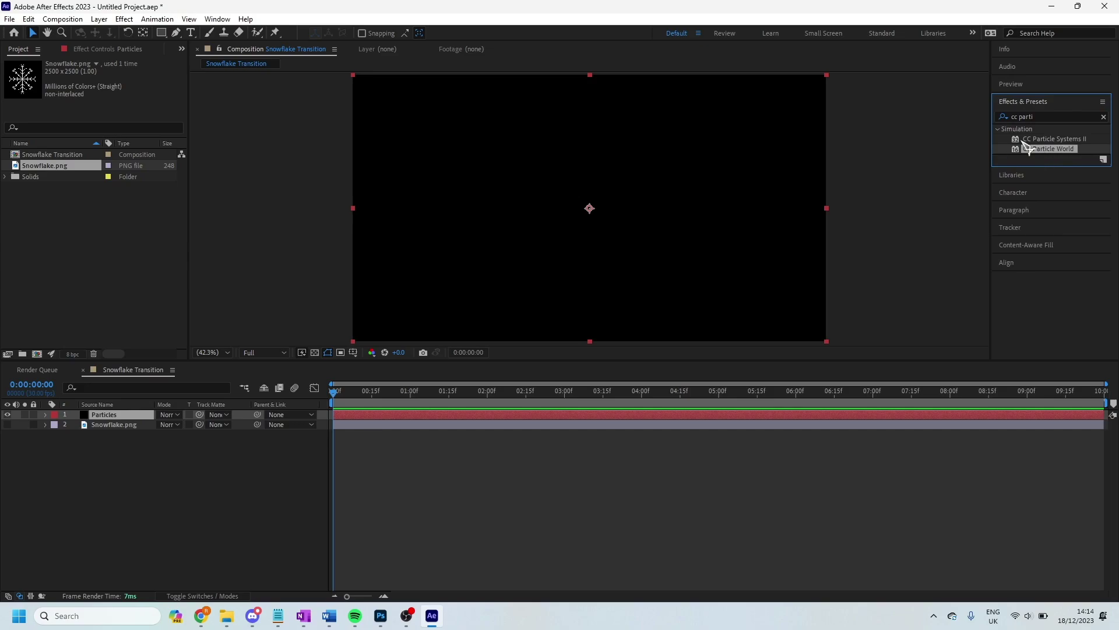
mouse_move(1048, 154)
left_mouse_down()
mouse_move(376, 222)
mouse_move(321, 403)
mouse_move(102, 418)
left_mouse_up()
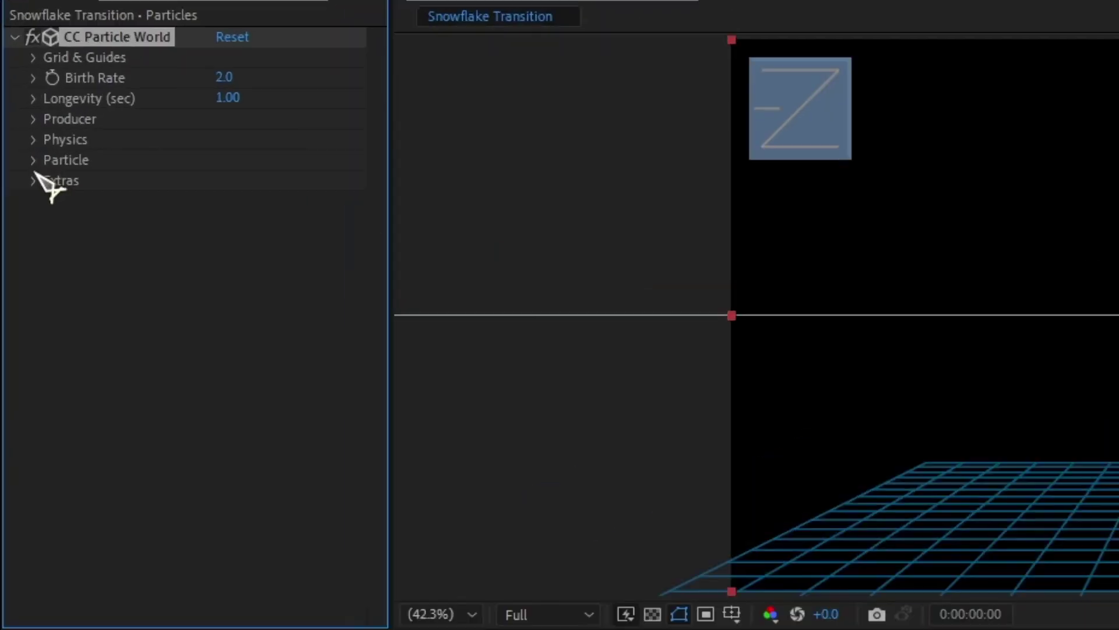
Set Particle Type to Textured QuadPolygon and Texture Layer to 2. Snowflake.png
left_click(34, 161)
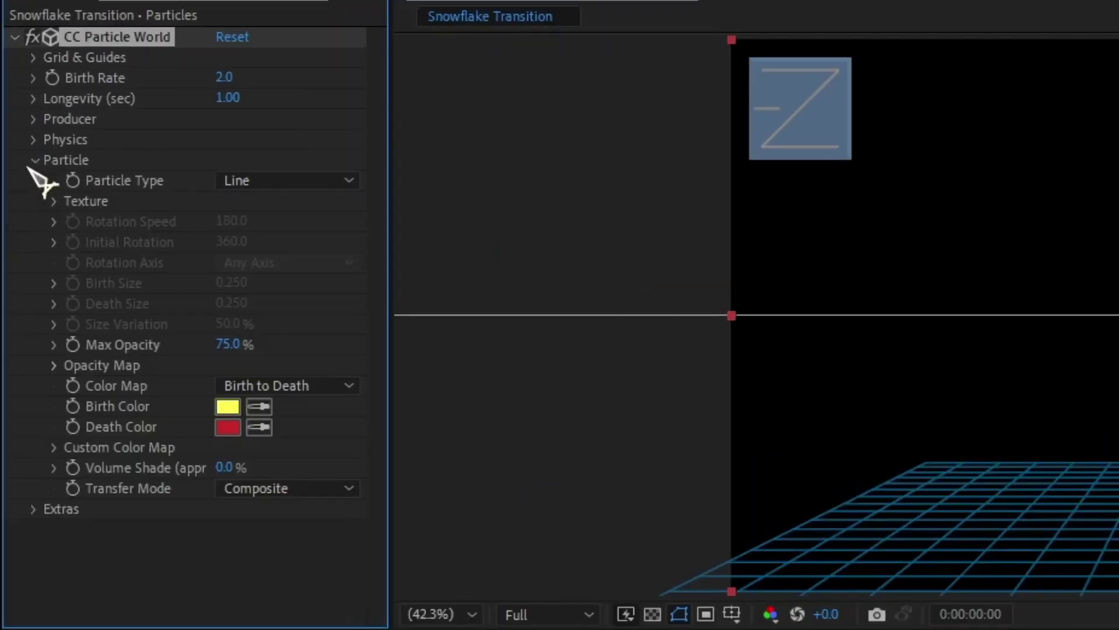
left_click(260, 188)
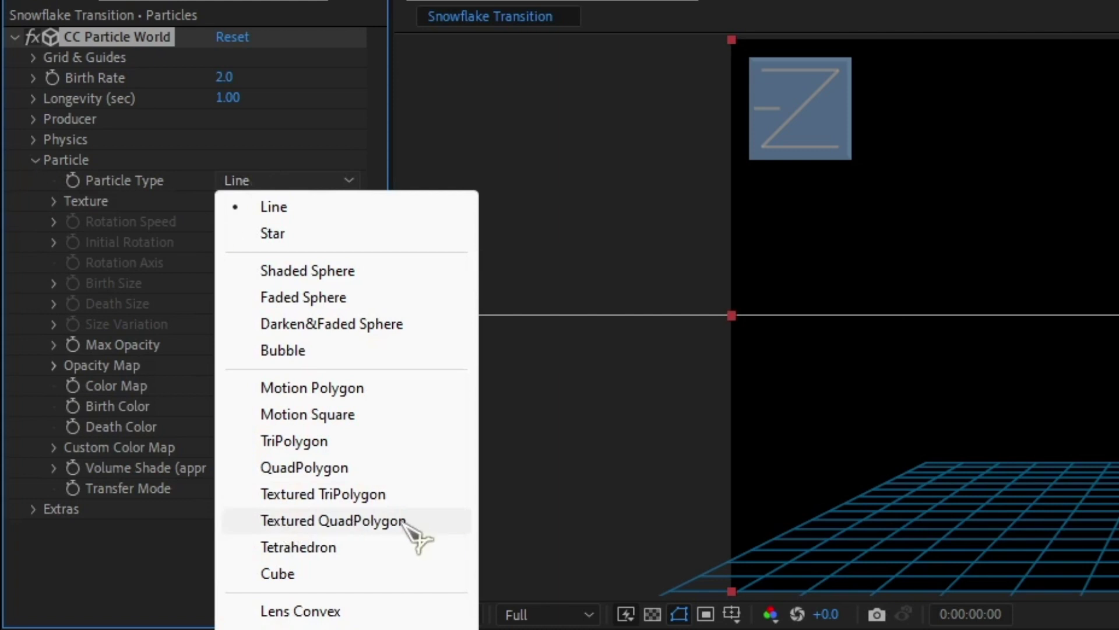
left_click(288, 521)
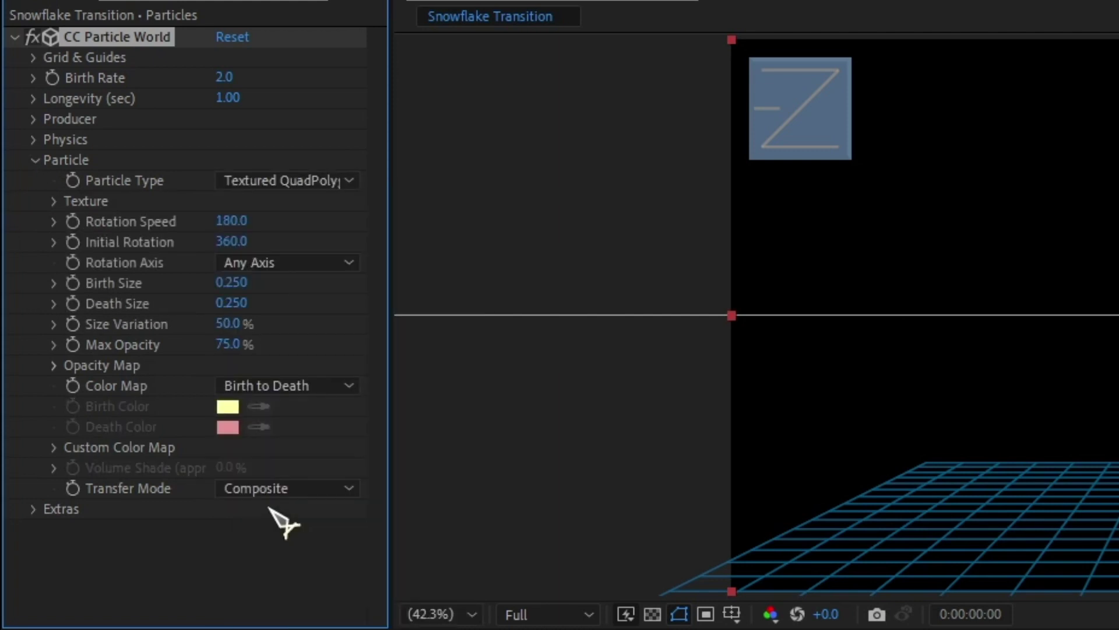
left_click(54, 202)
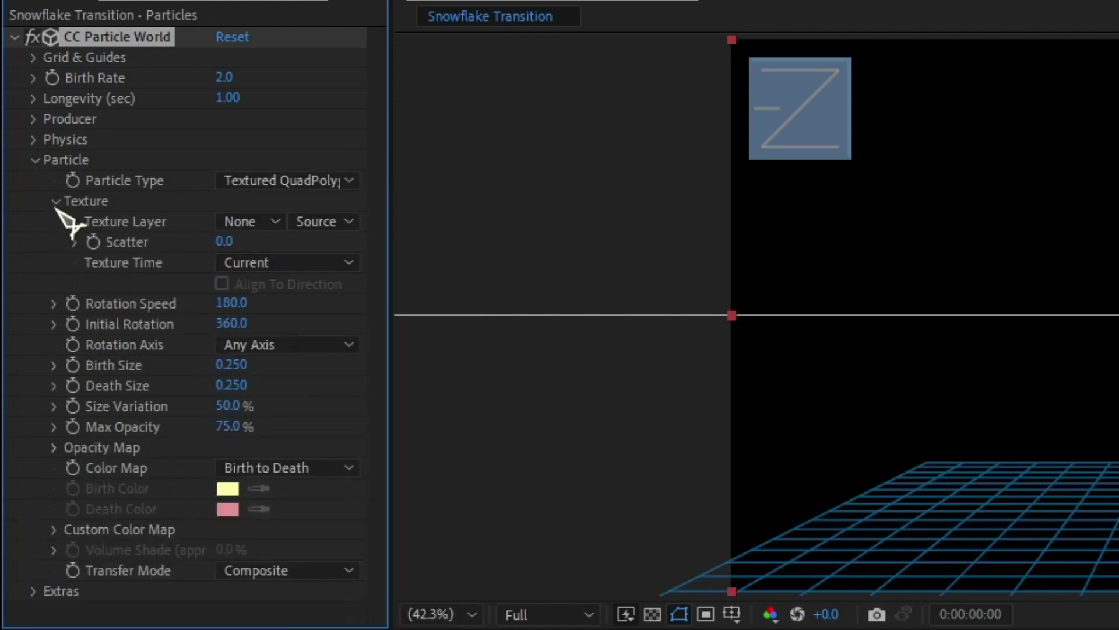
left_click(249, 224)
left_click(291, 313)
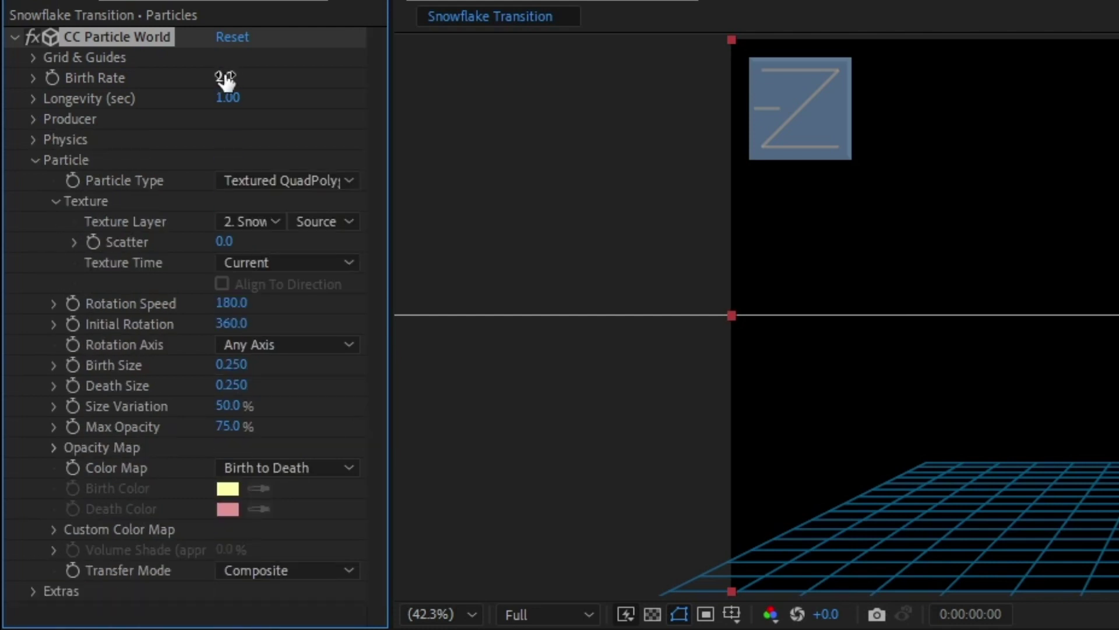
Lower the particle Birth Rate to 0.5
left_click(225, 78)
type("0.5")
key("Return")
Set the producer Radius X to 0.05, Radius Y to 0.4 and Radius Z to 0
left_click(33, 119)
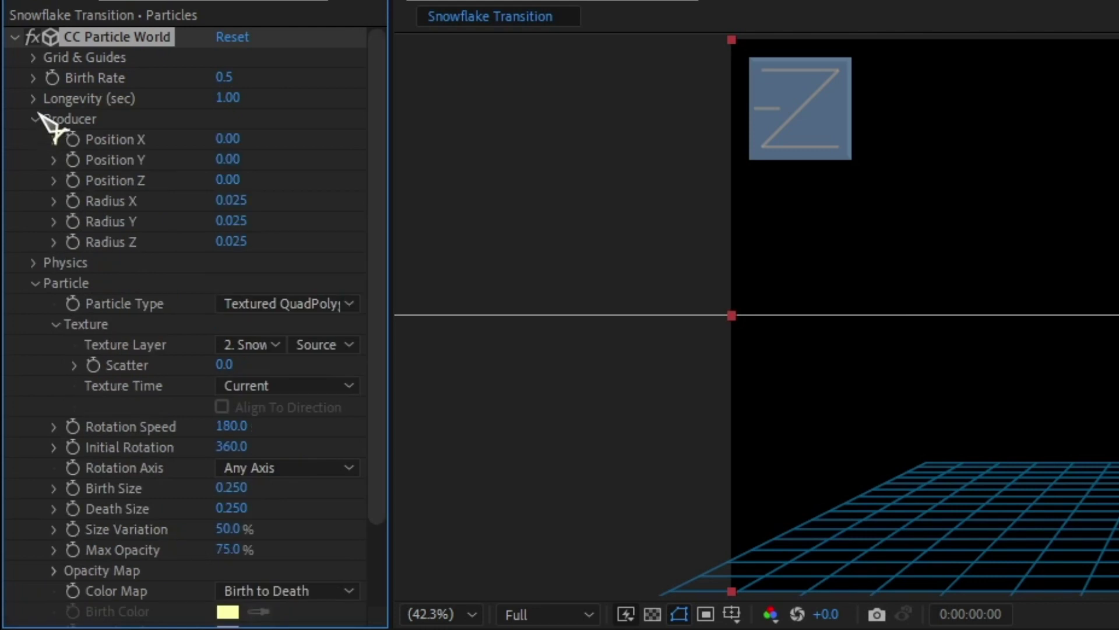
left_click(230, 201)
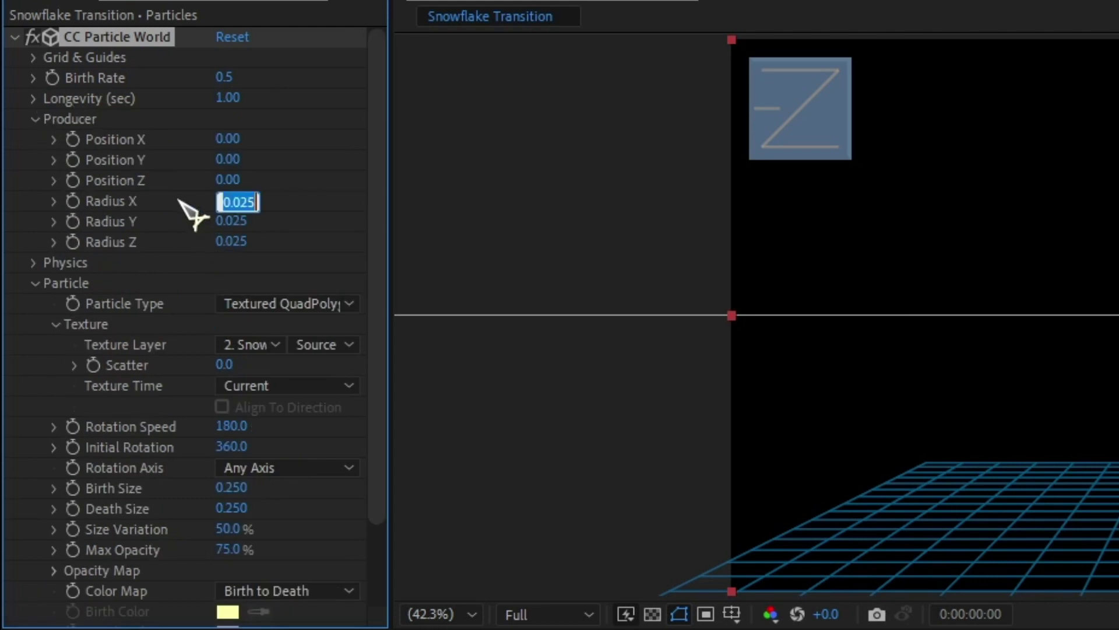
left_click(249, 202)
key("BackSpace")
key("BackSpace")
type("5")
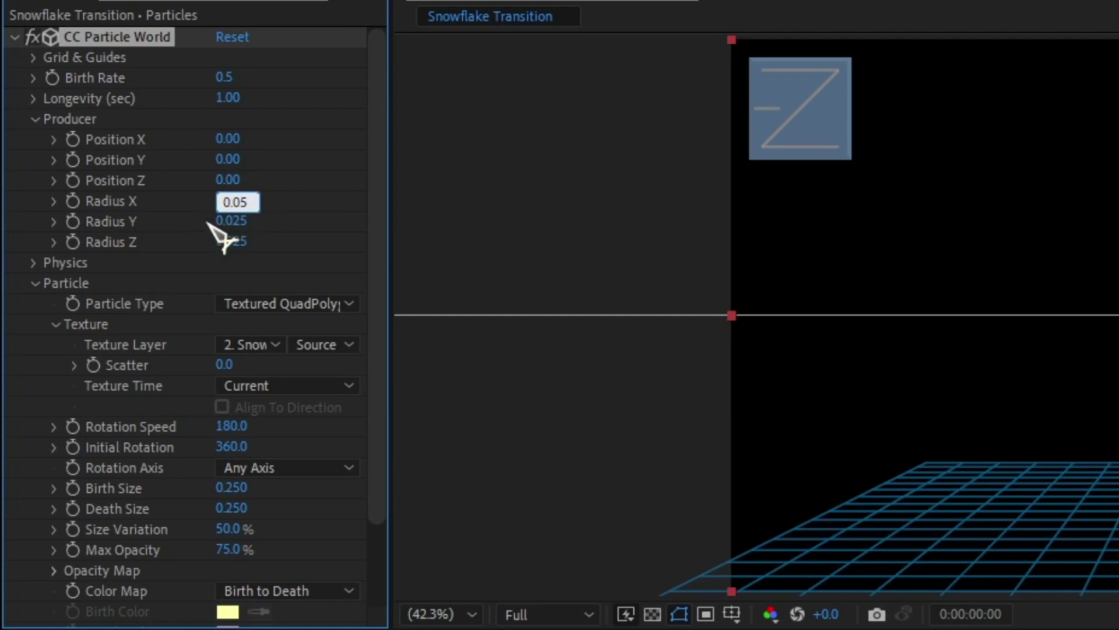
left_click(227, 222)
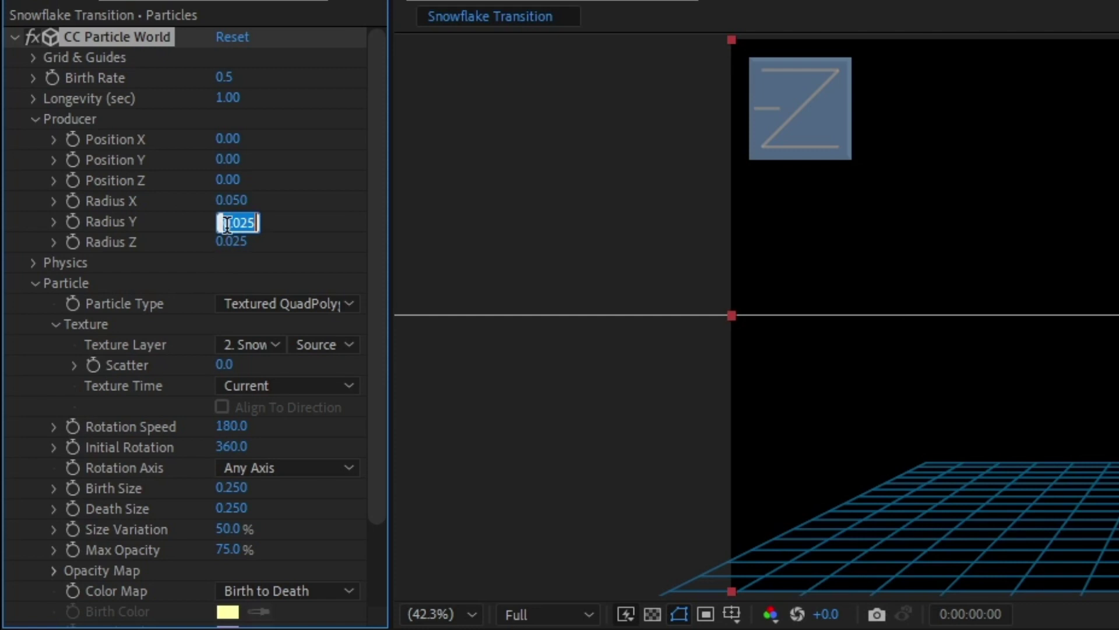
type("0.4")
key("Return")
left_click(232, 242)
type("0")
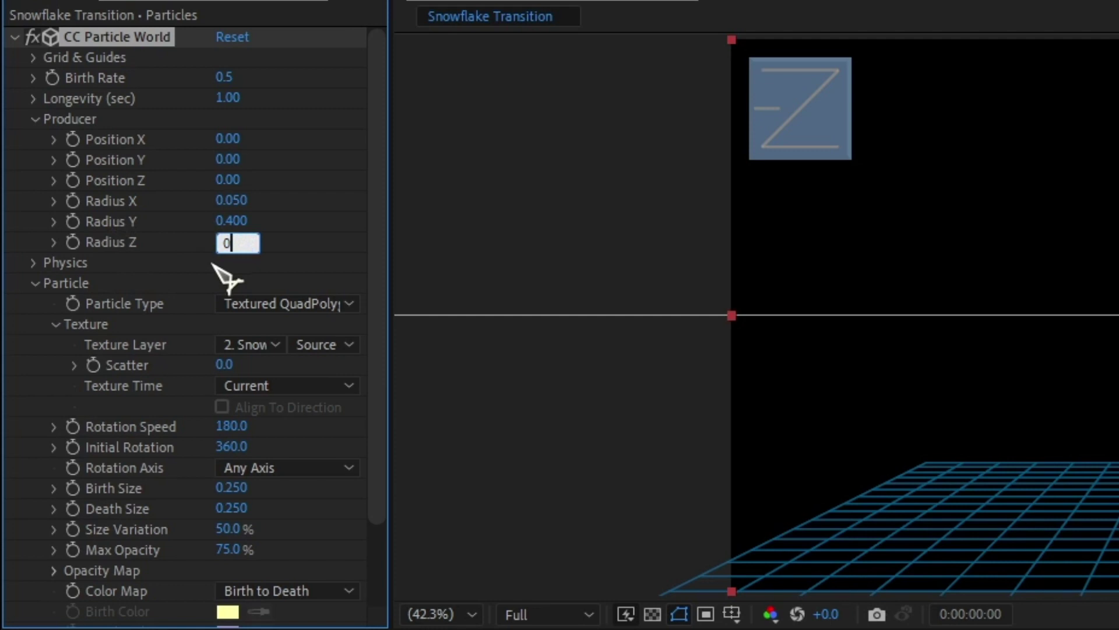
key("Return")
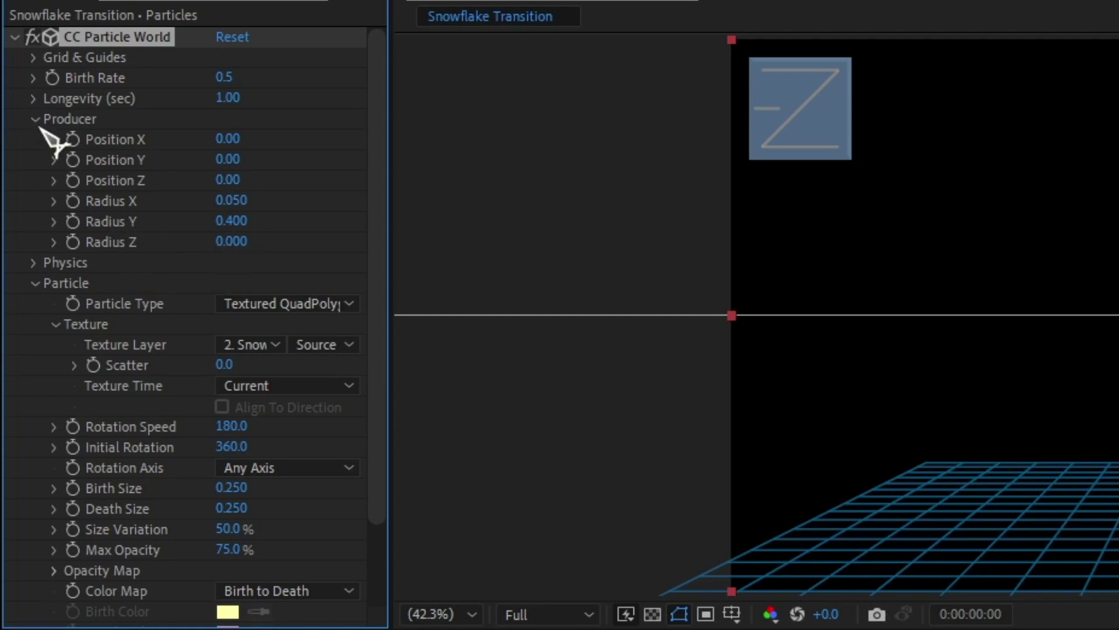
left_click(36, 120)
Expand Physics and set the particle Animation type to Fire
left_click(37, 139)
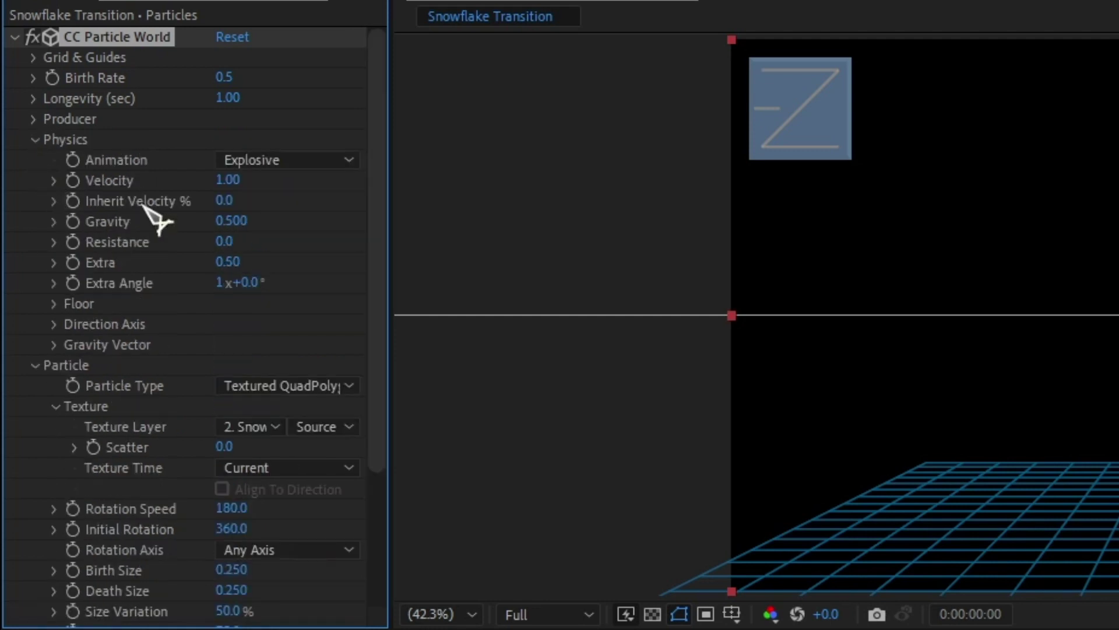
left_click(277, 166)
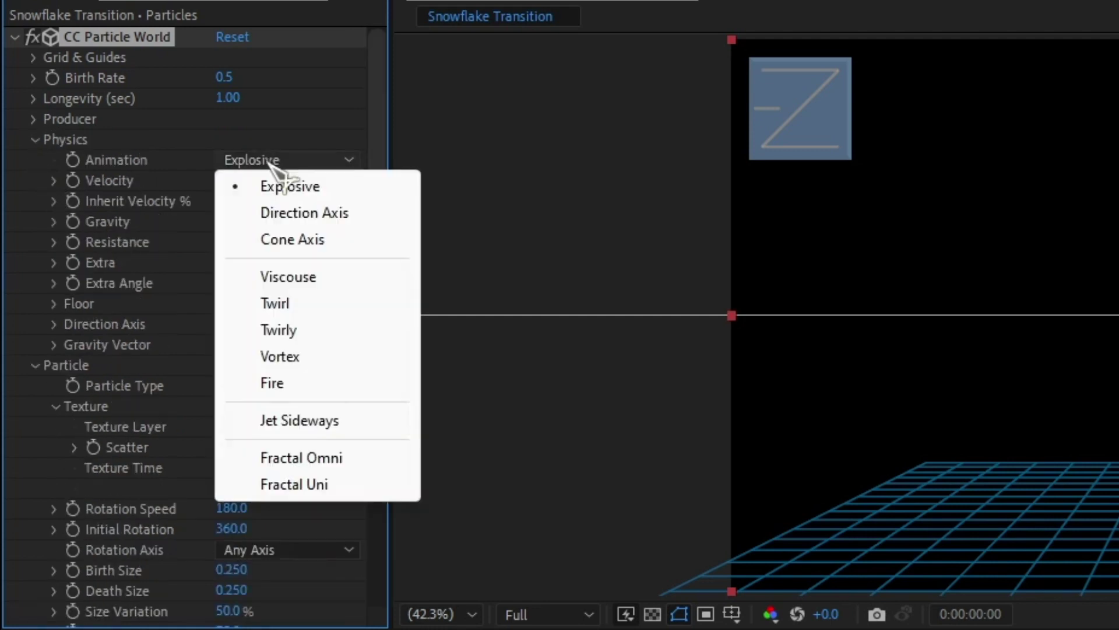
left_click(290, 385)
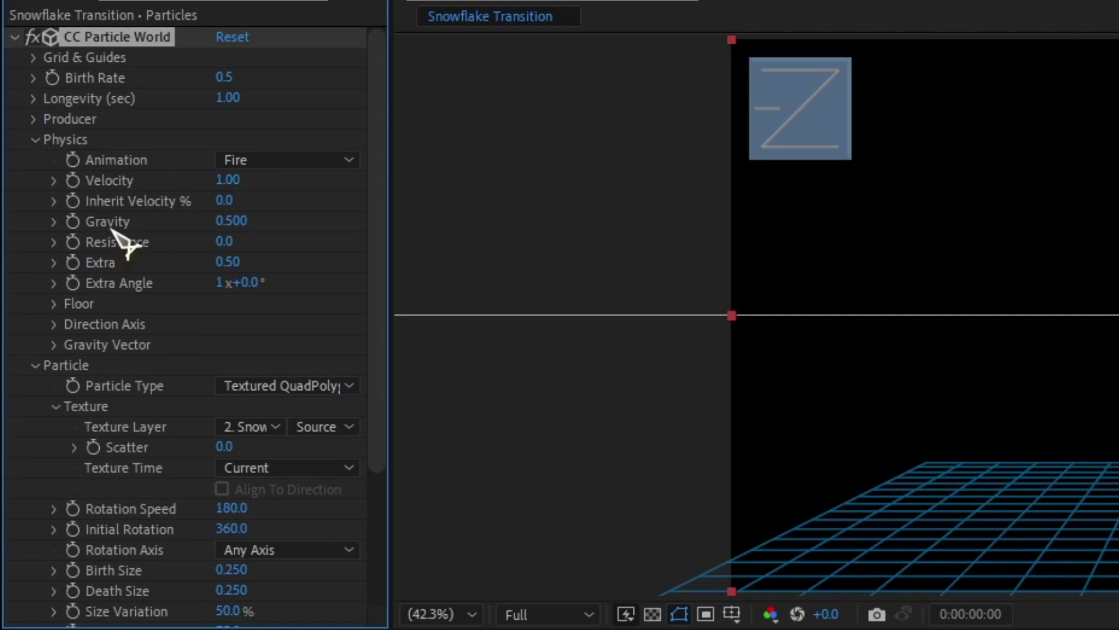
Set physics Velocity to 0.19, Gravity to -0.15 and Extra to 0.68
left_click(226, 181)
type("0.1")
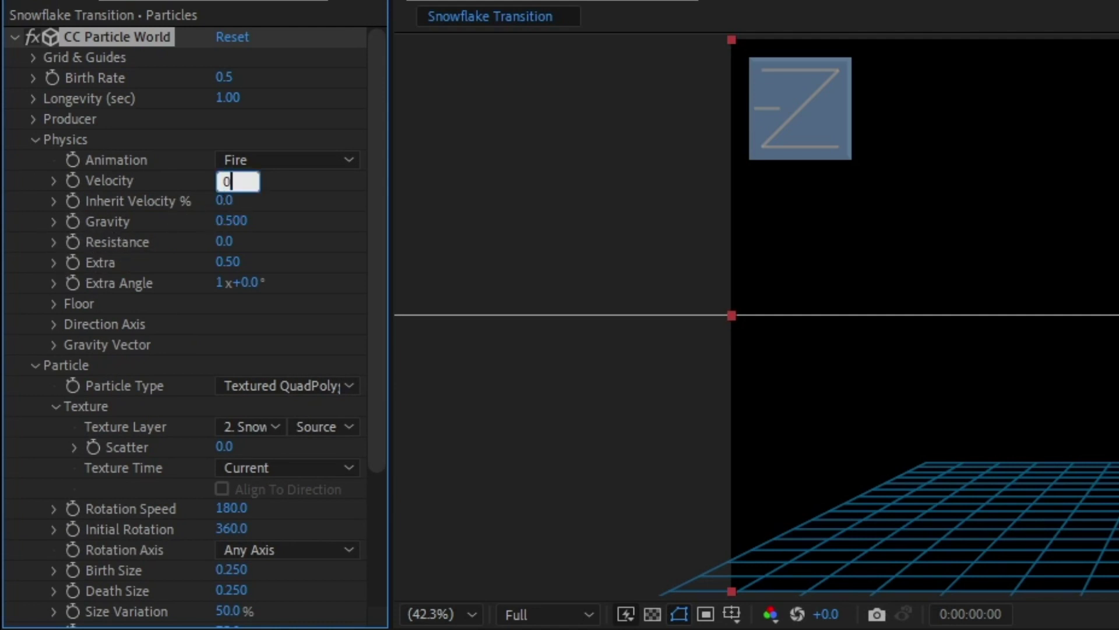
type("9")
key("Return")
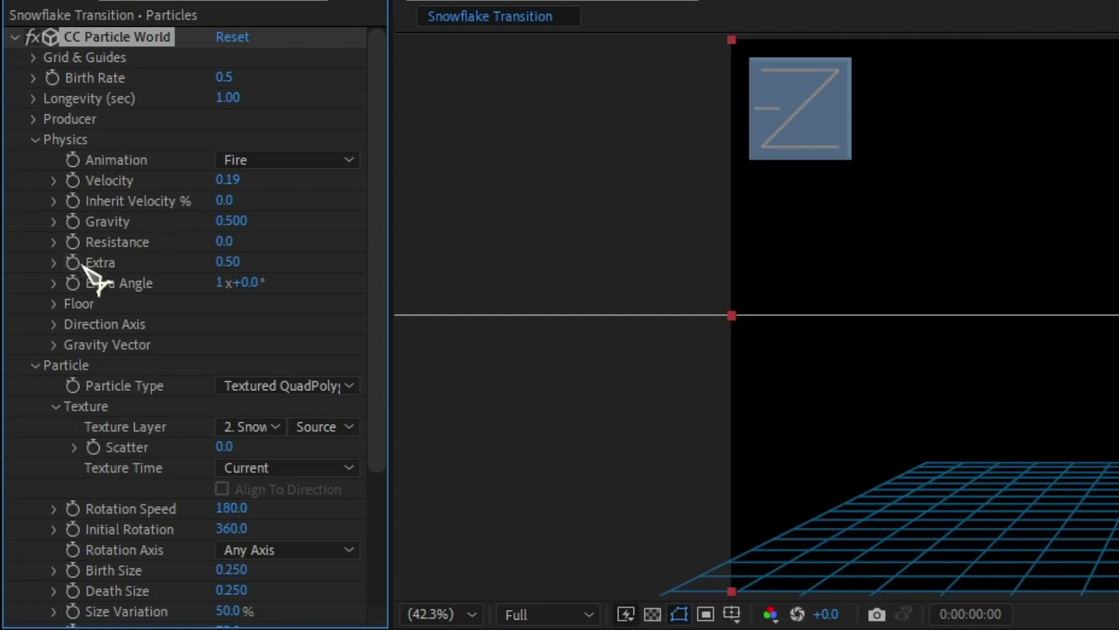
left_click(224, 222)
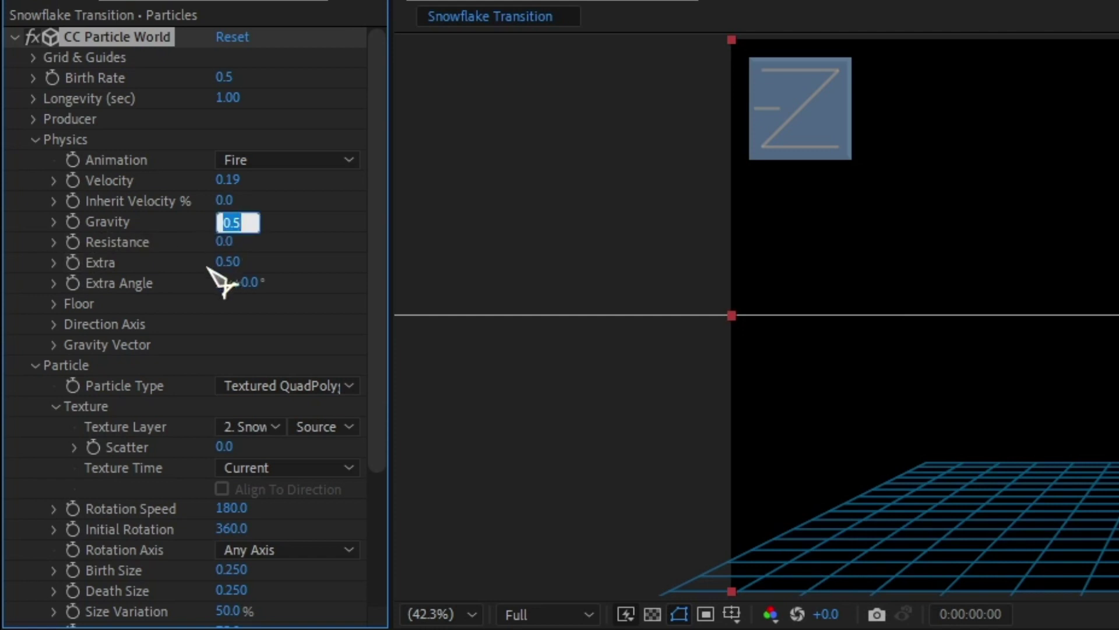
type("-0.15")
key("Return")
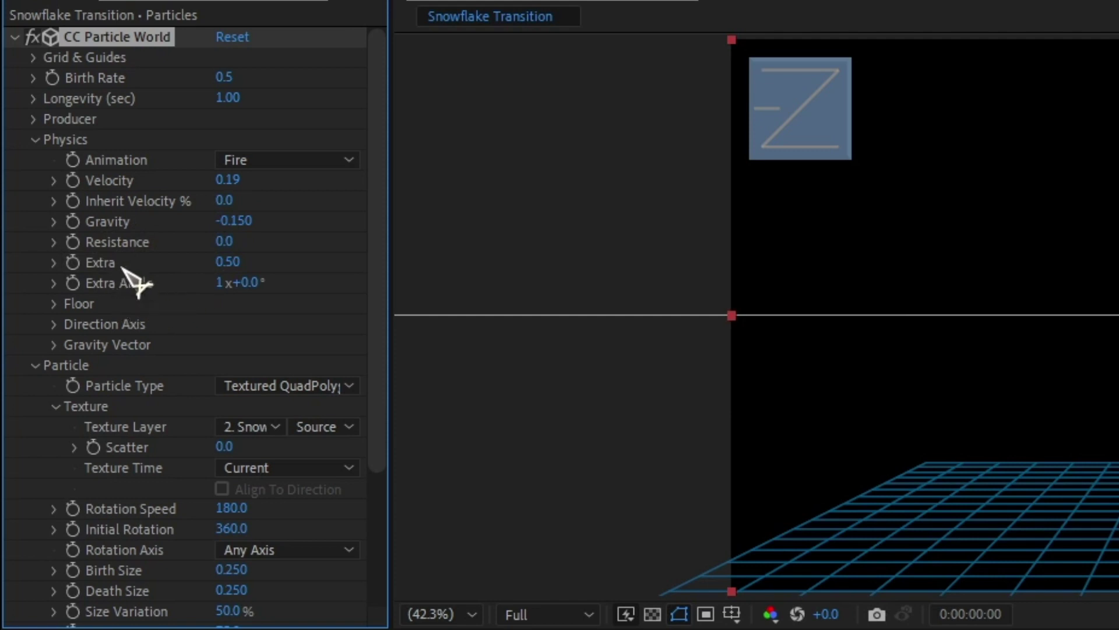
left_click(217, 269)
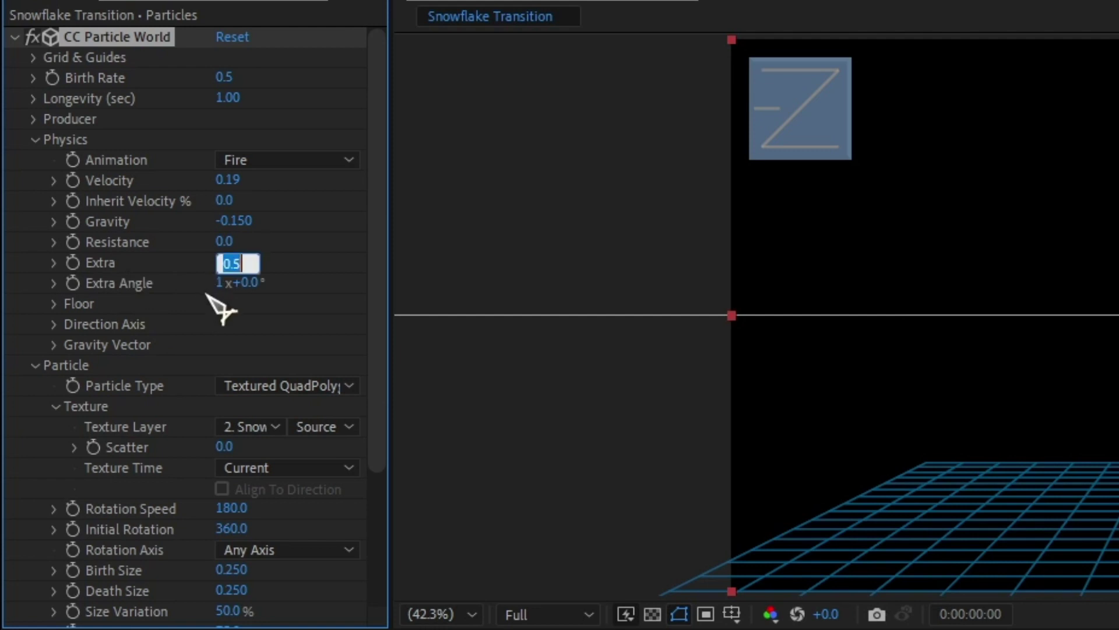
type("0.68")
key("Return")
In the Particle group, set Rotation Speed 235, Birth Size 0.5 and Death Size 0.5
scroll(382, 375, "down", 5)
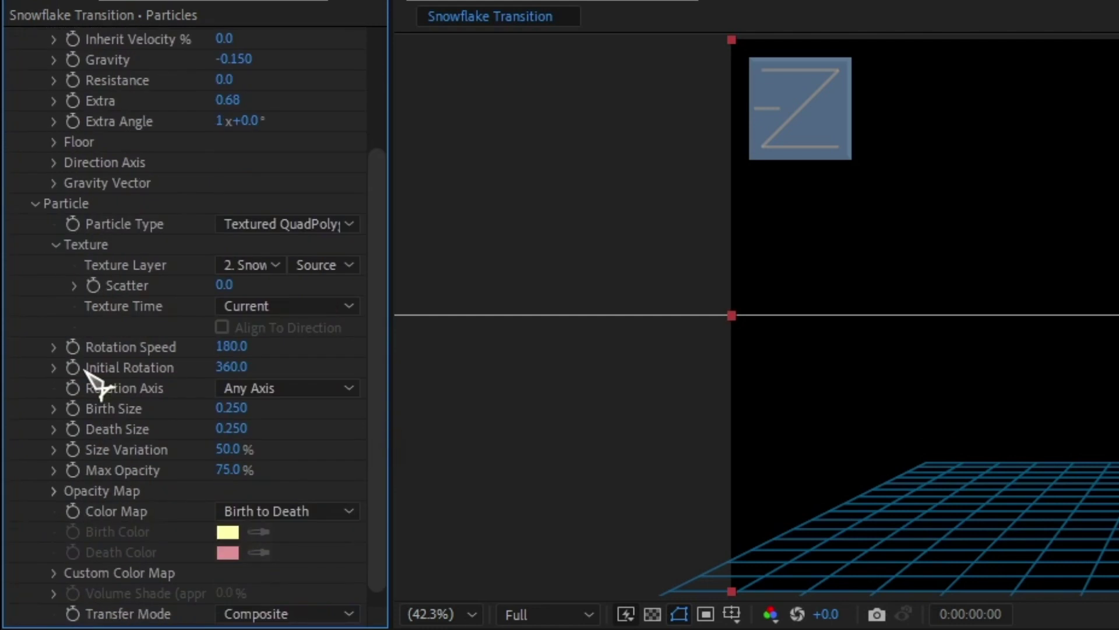
left_click(220, 348)
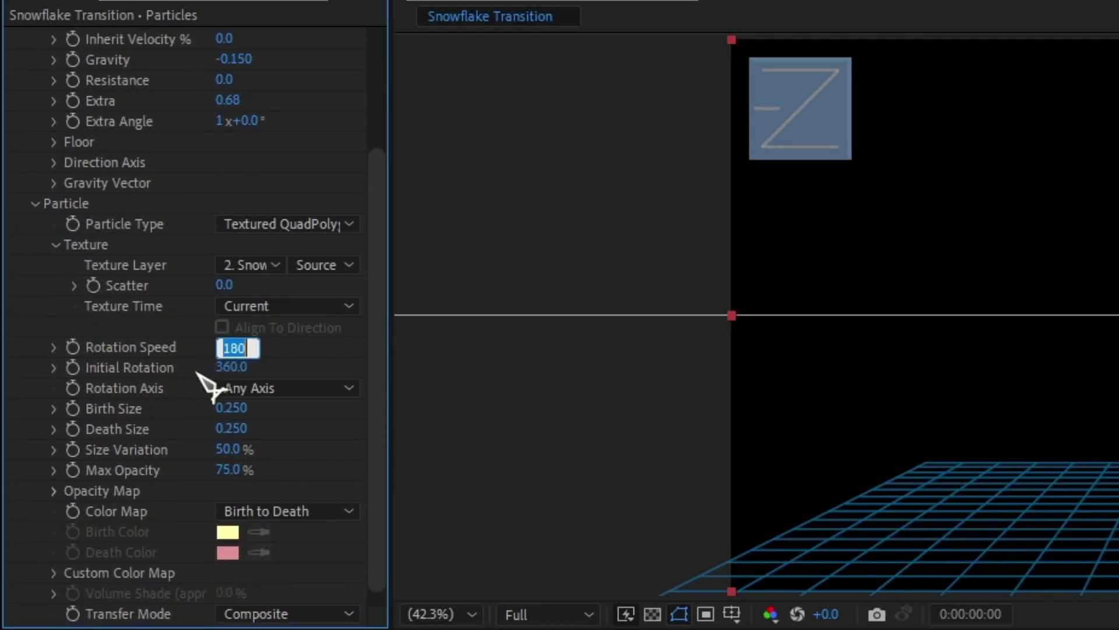
type("235")
key("Return")
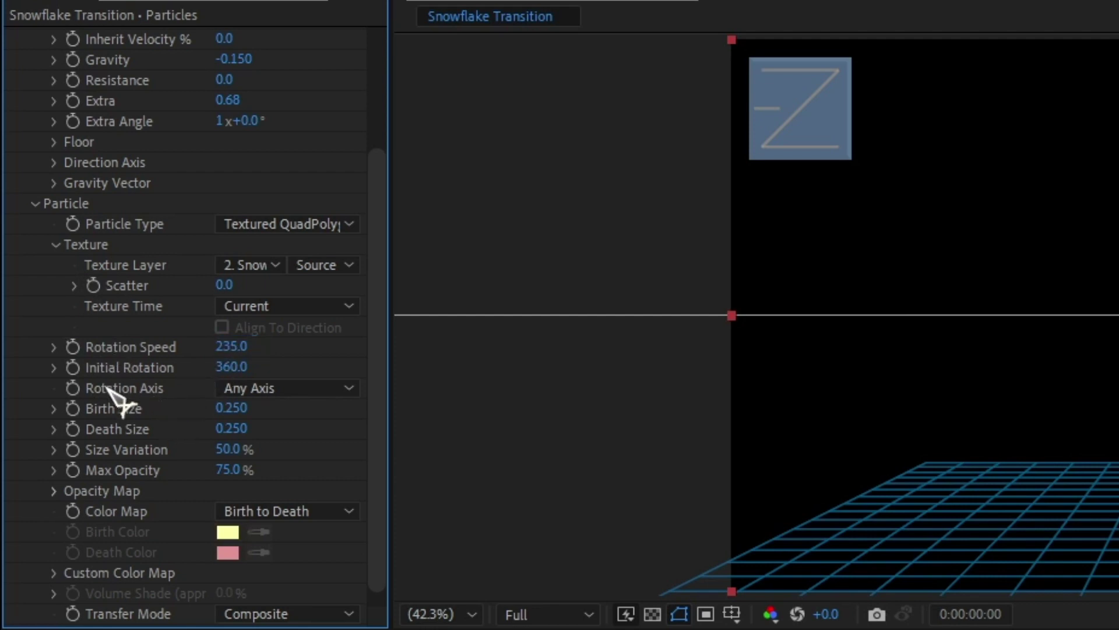
left_click(231, 409)
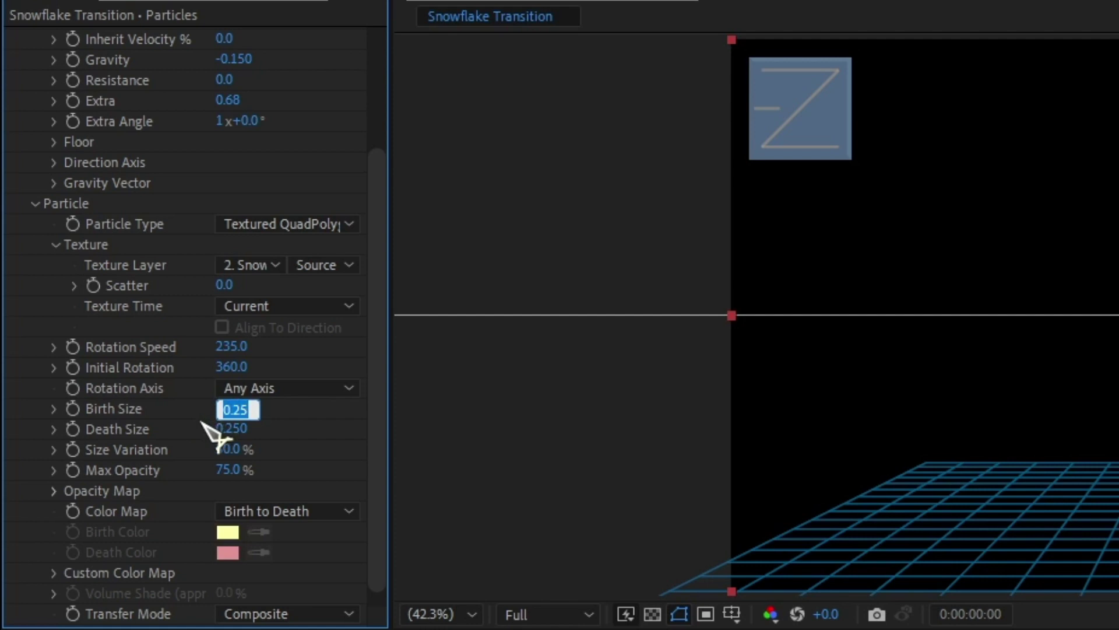
type("0.5")
key("Return")
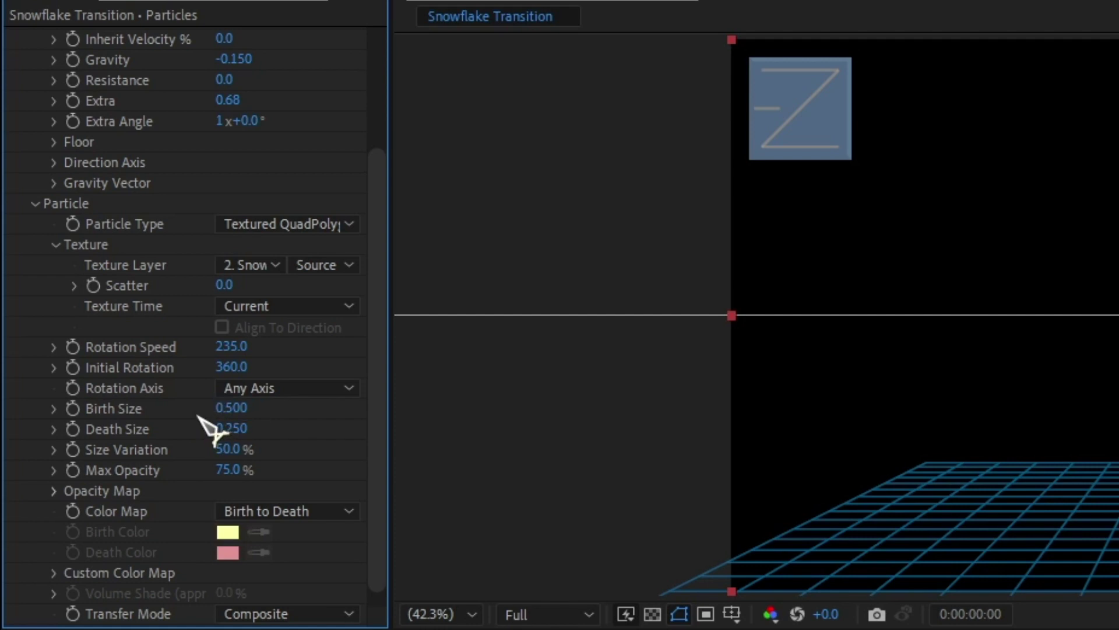
left_click(227, 429)
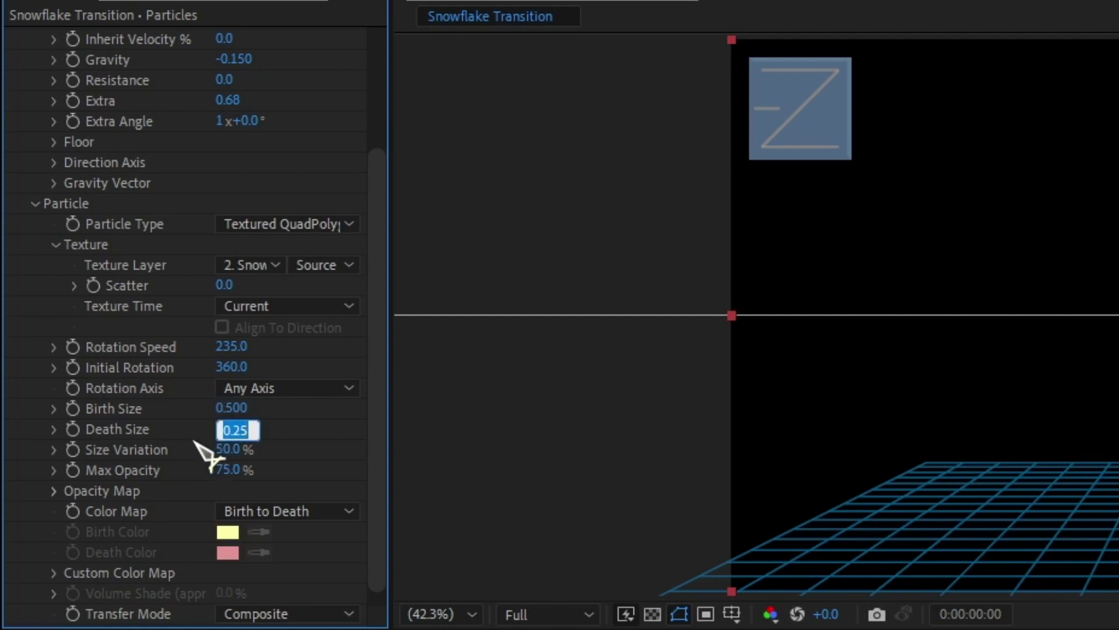
type("0.5")
key("Return")
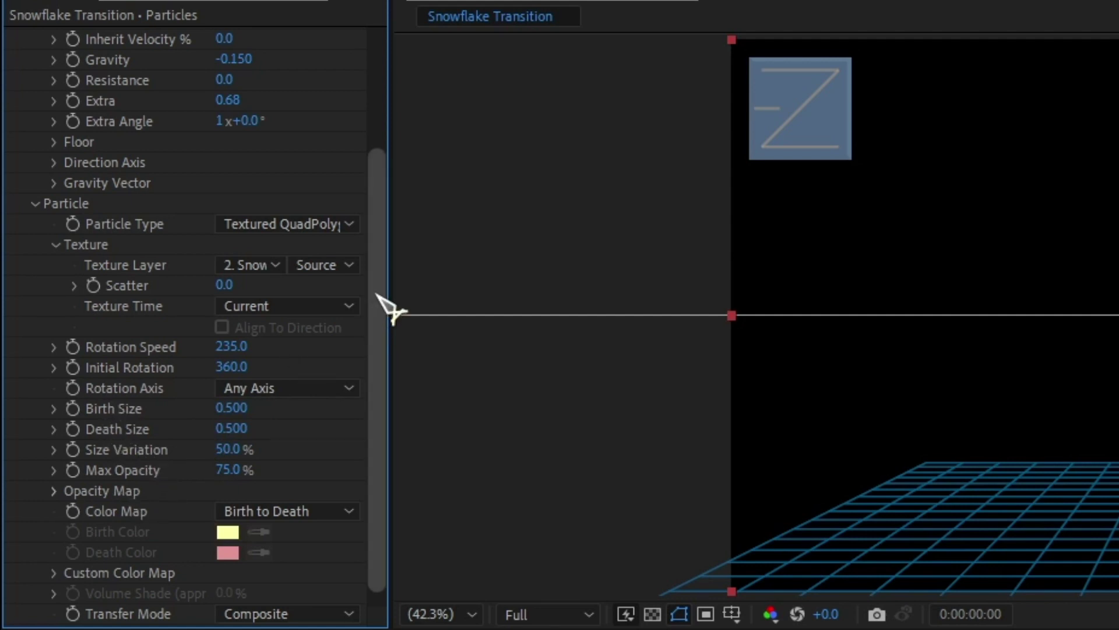
scroll(376, 294, "down", 1)
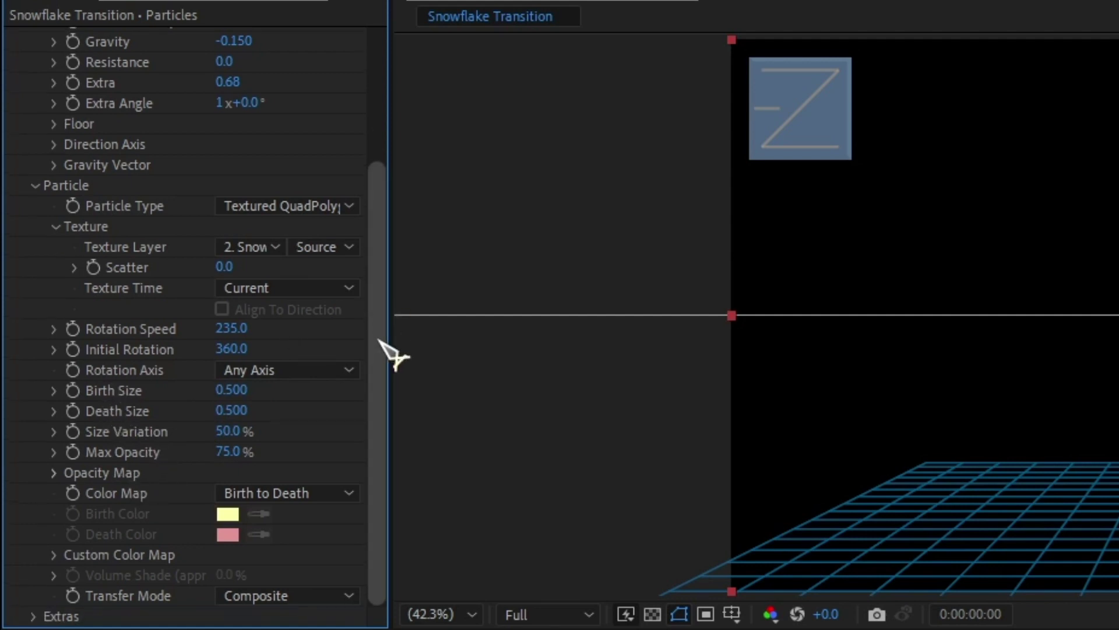
Expand the Extras settings and keep the Random Seed at 54
left_click(34, 616)
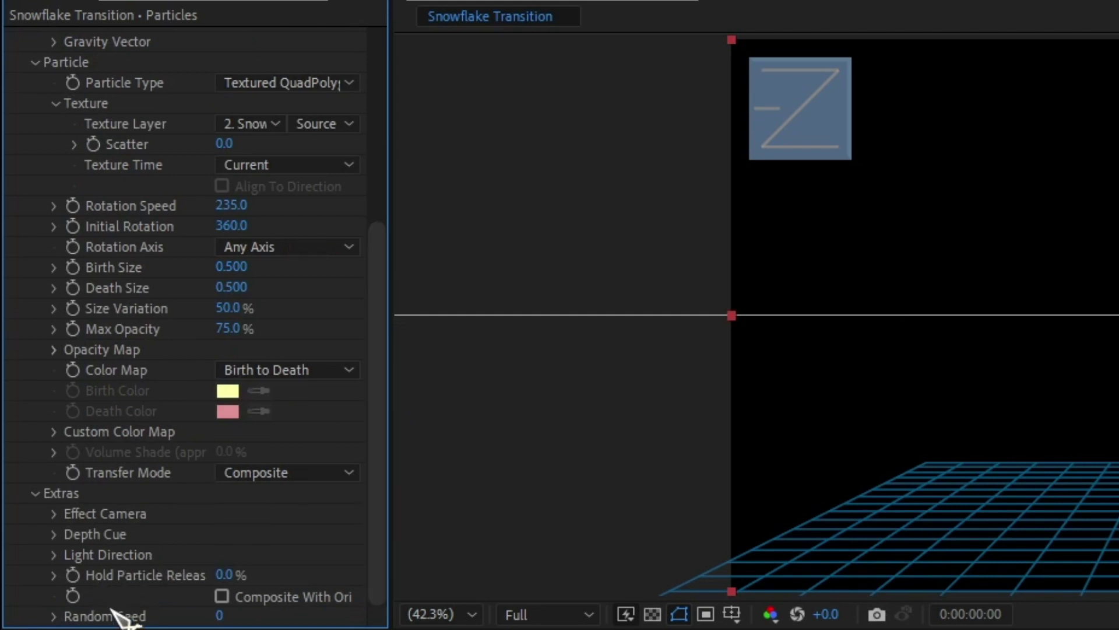
left_click(220, 617)
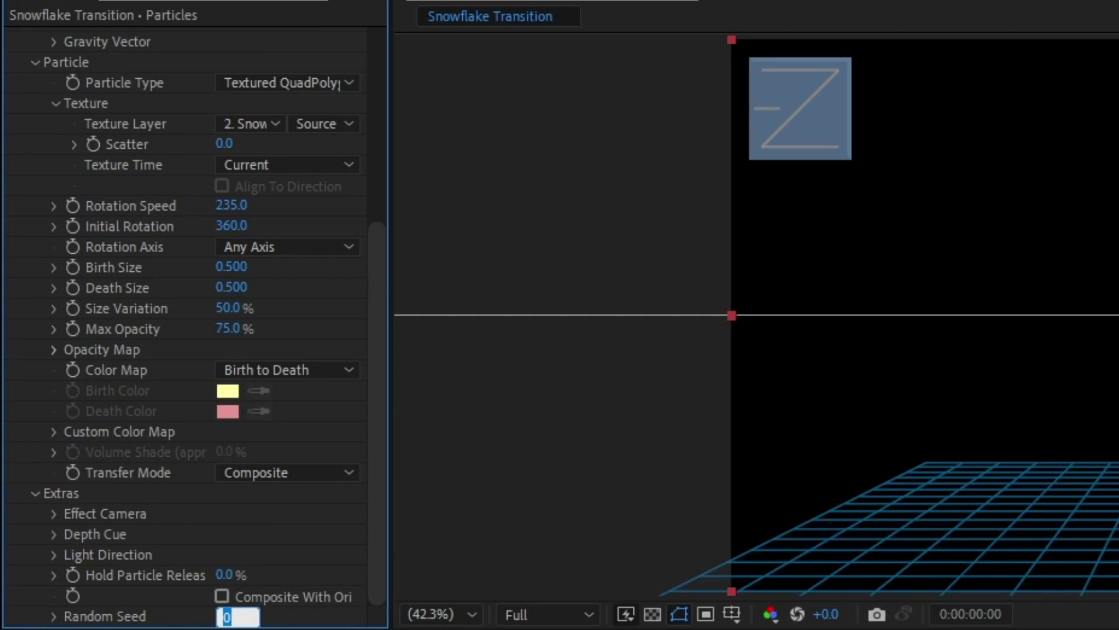
key("Return")
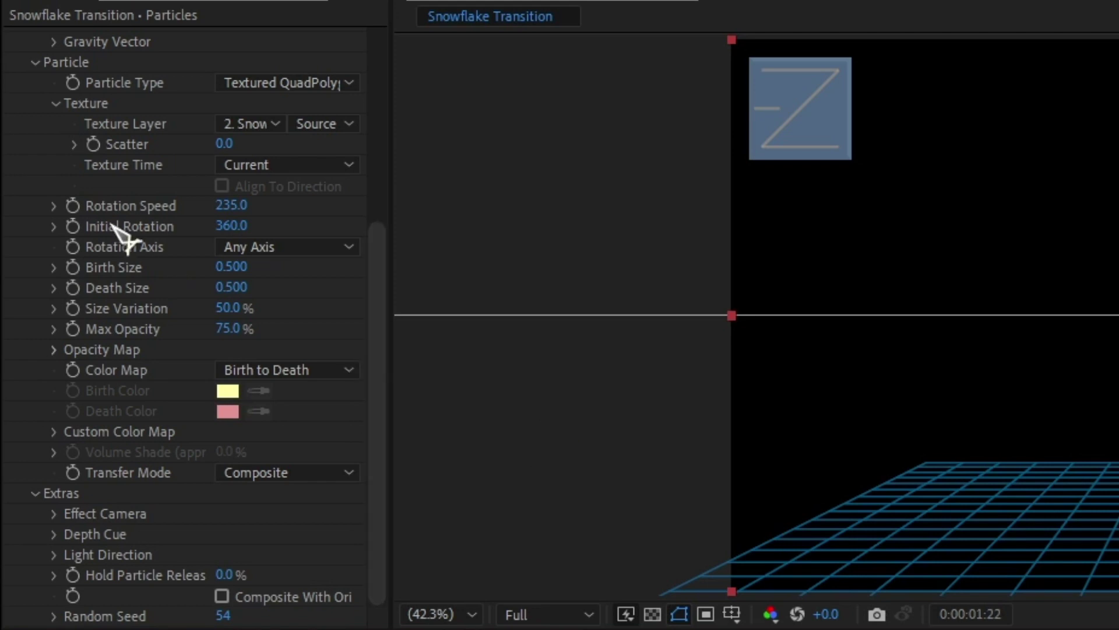
left_click_drag(380, 352, 67, 105)
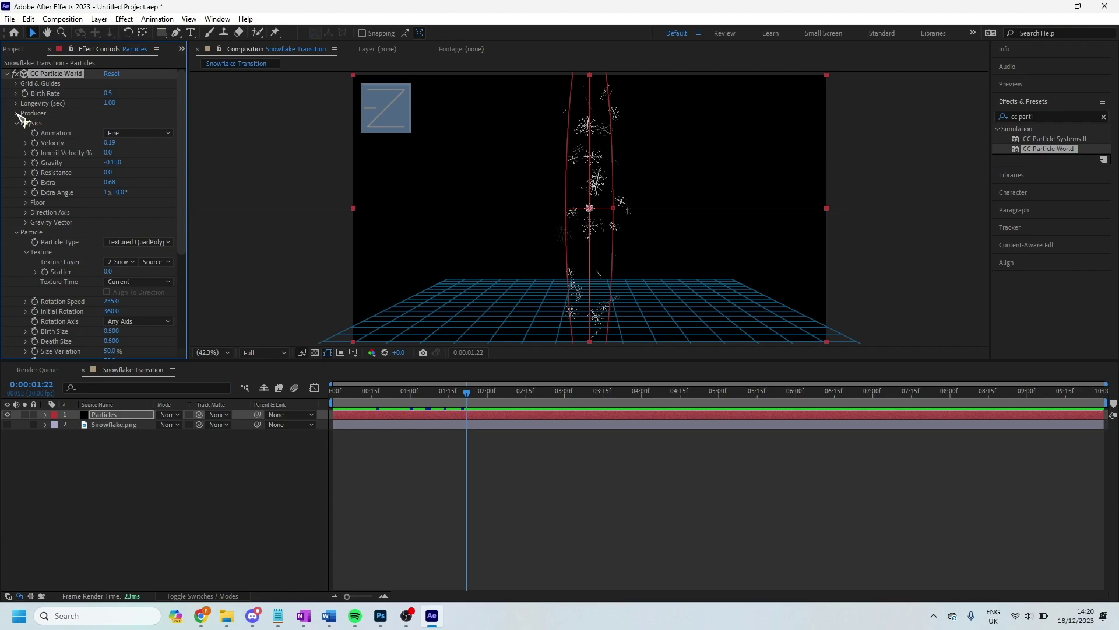
At the first frame, set the Producer's Position X to -0.62 and keyframe it
left_click(17, 113)
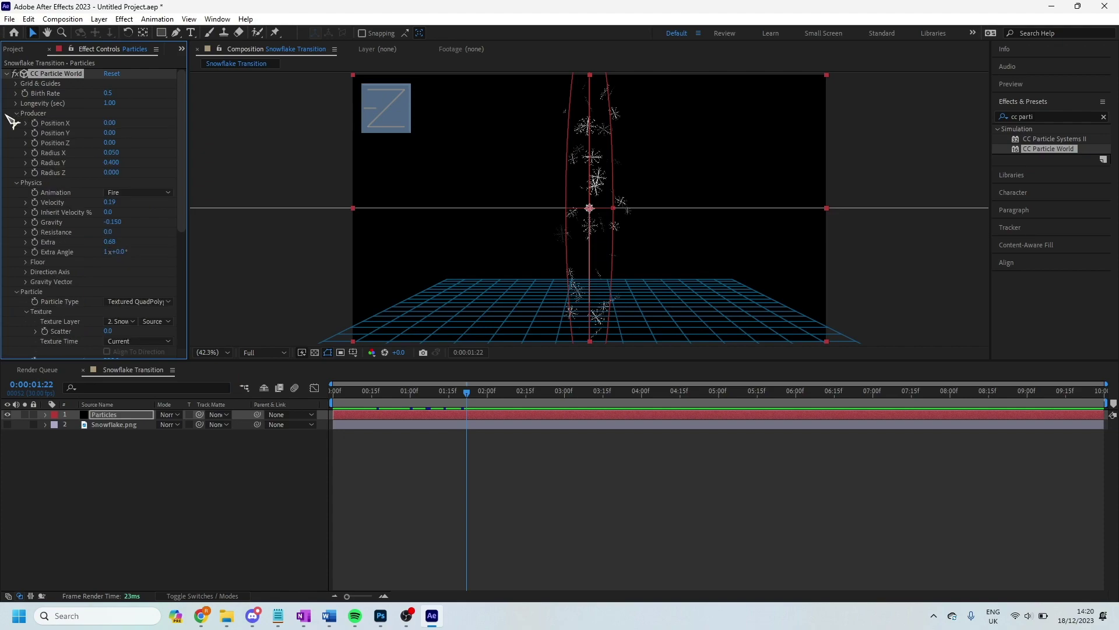
left_click_drag(109, 124, 61, 120)
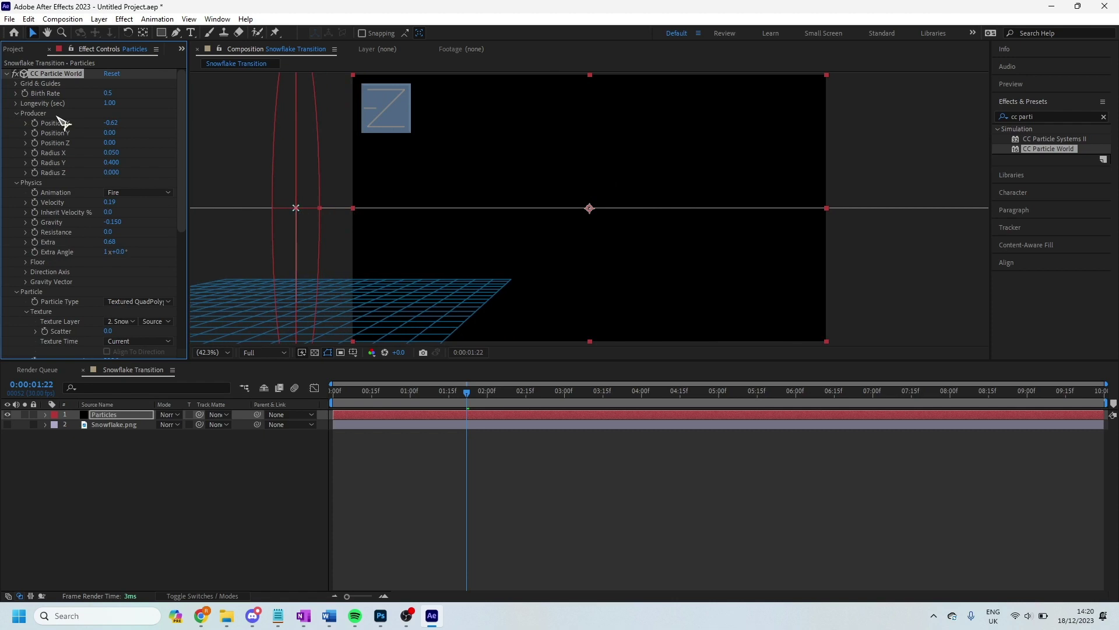
left_click(458, 400)
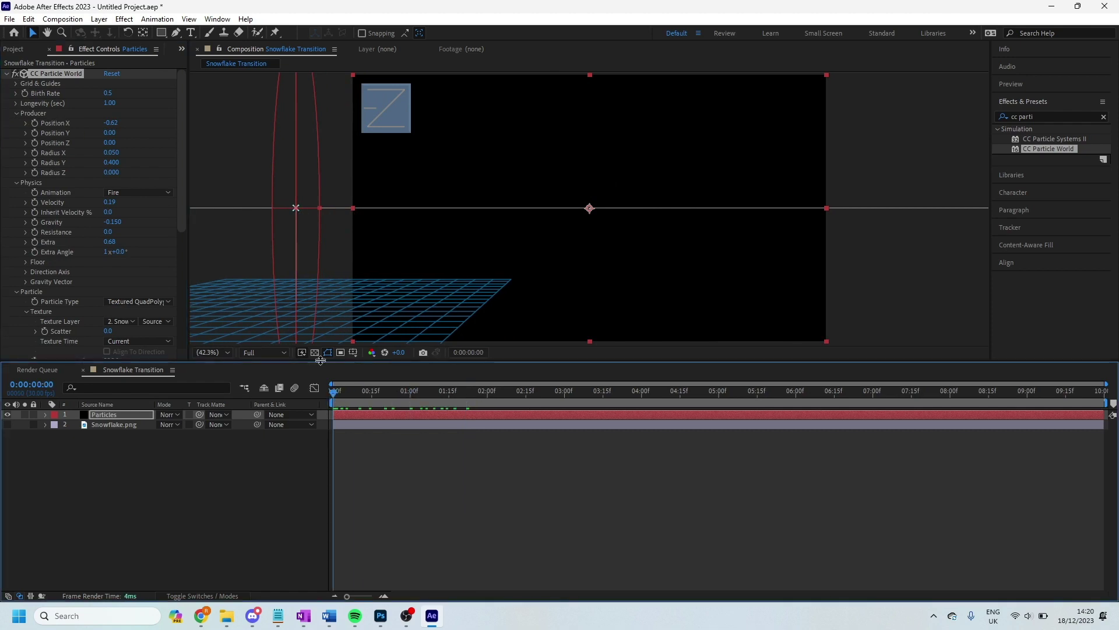
left_click(36, 124)
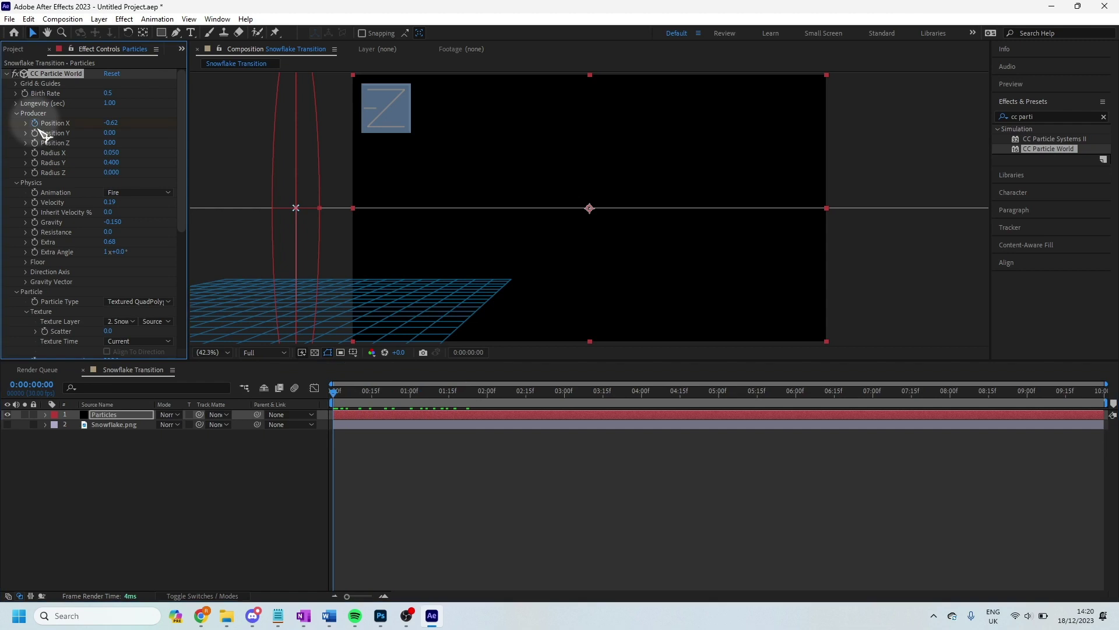
Preview, then set the end Position X to about 0.71 so the emitter sweeps right
left_click(344, 399)
key("space")
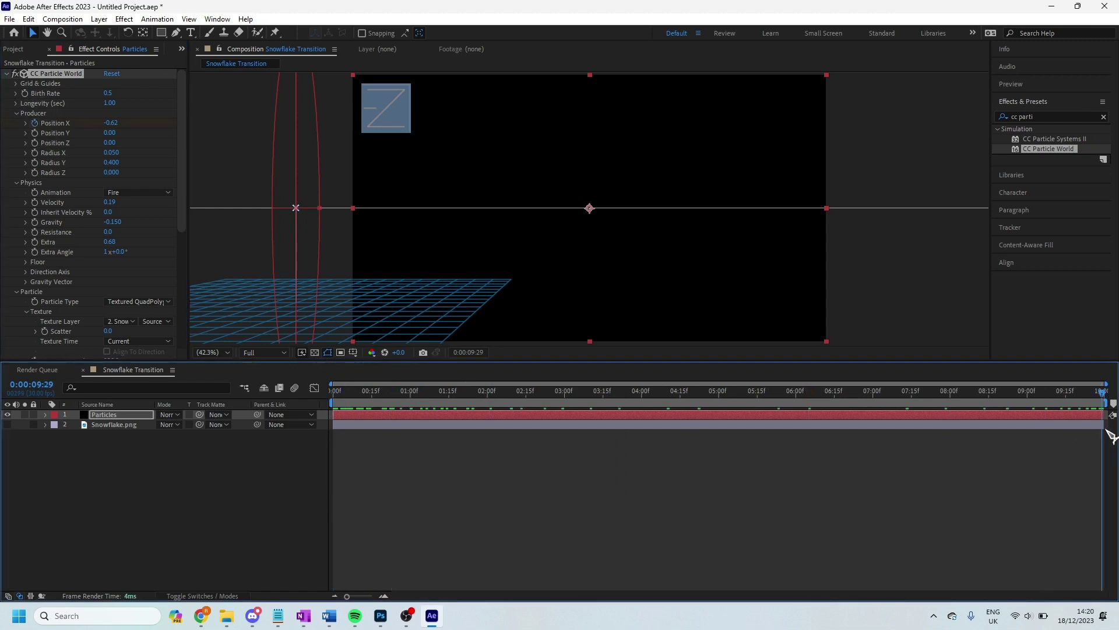
left_click_drag(104, 127, 209, 130)
left_click(45, 414)
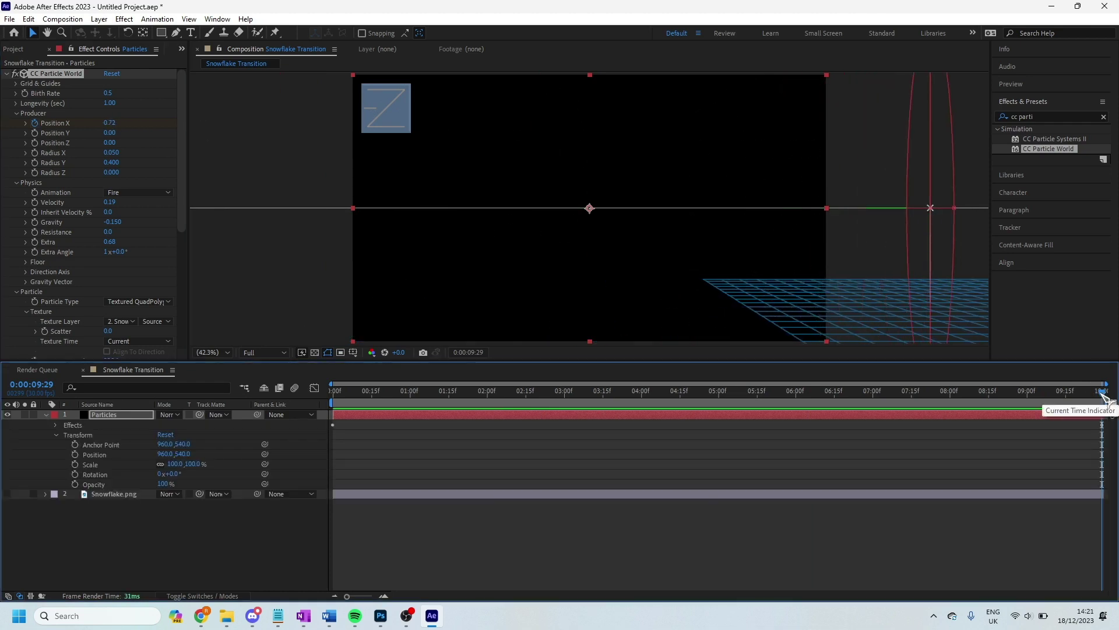
left_click_drag(1103, 395, 631, 403)
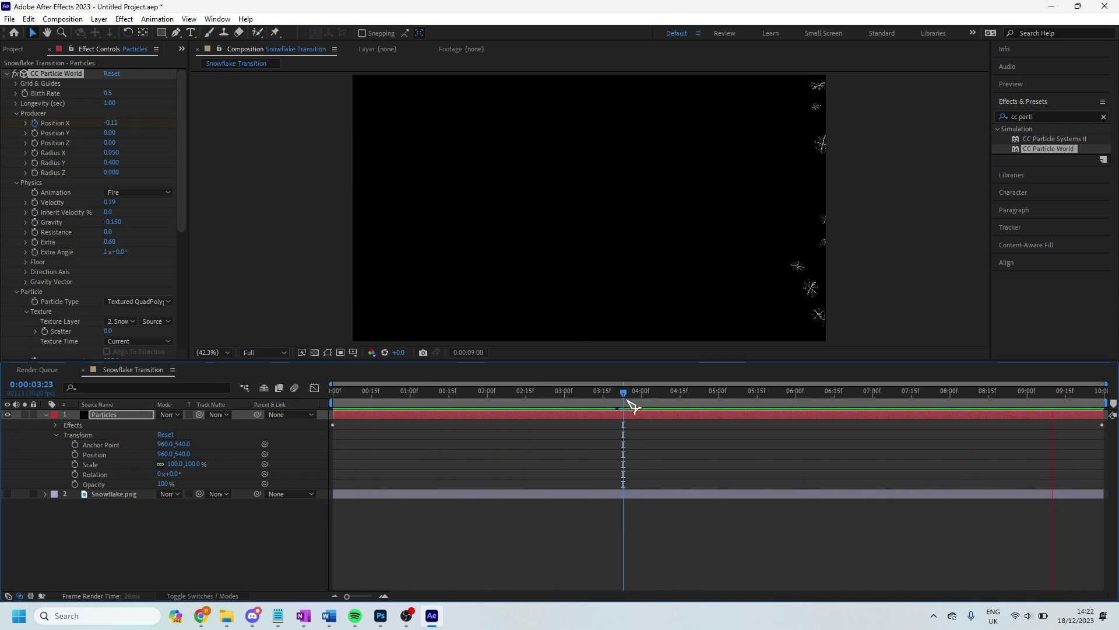
Duplicate the Particles layer with Ctrl+D and show the second copy's settings
key("space")
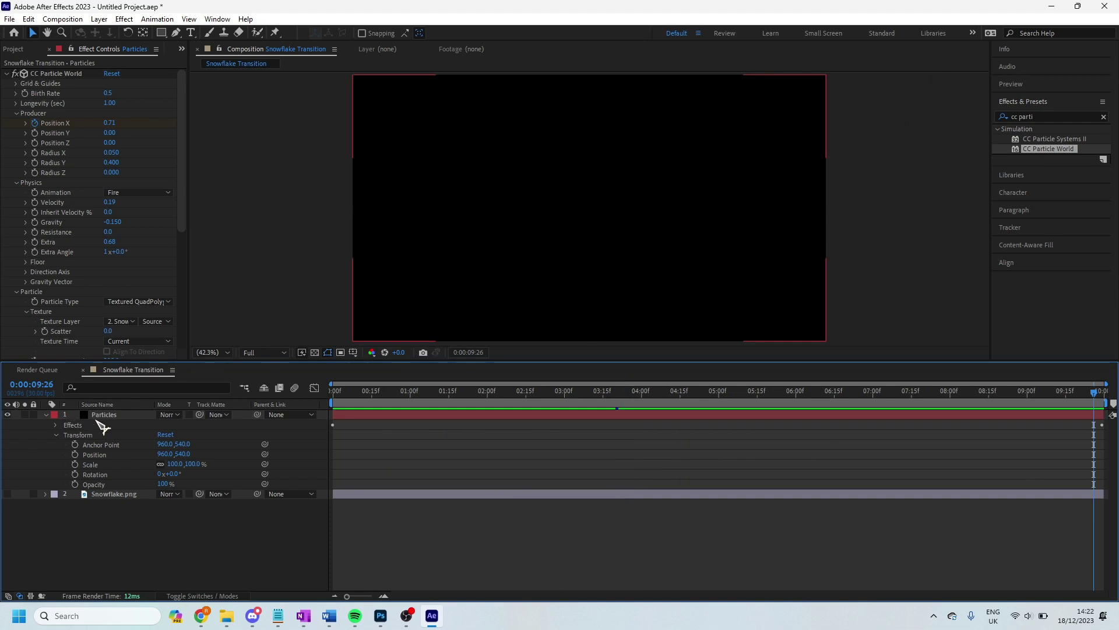
left_click(106, 420)
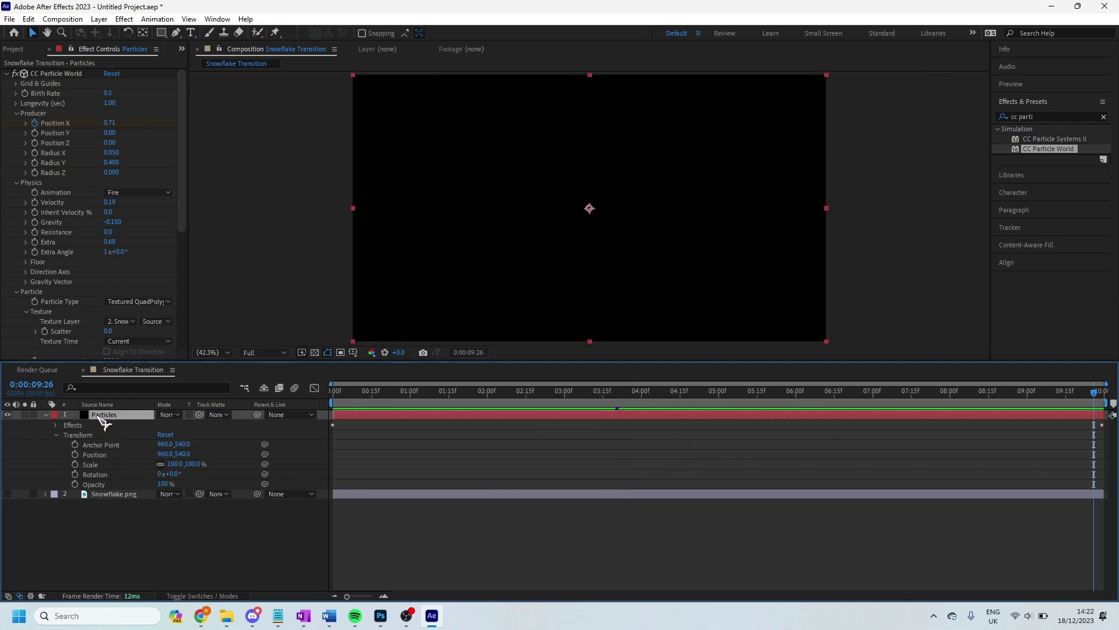
key("ctrl+d")
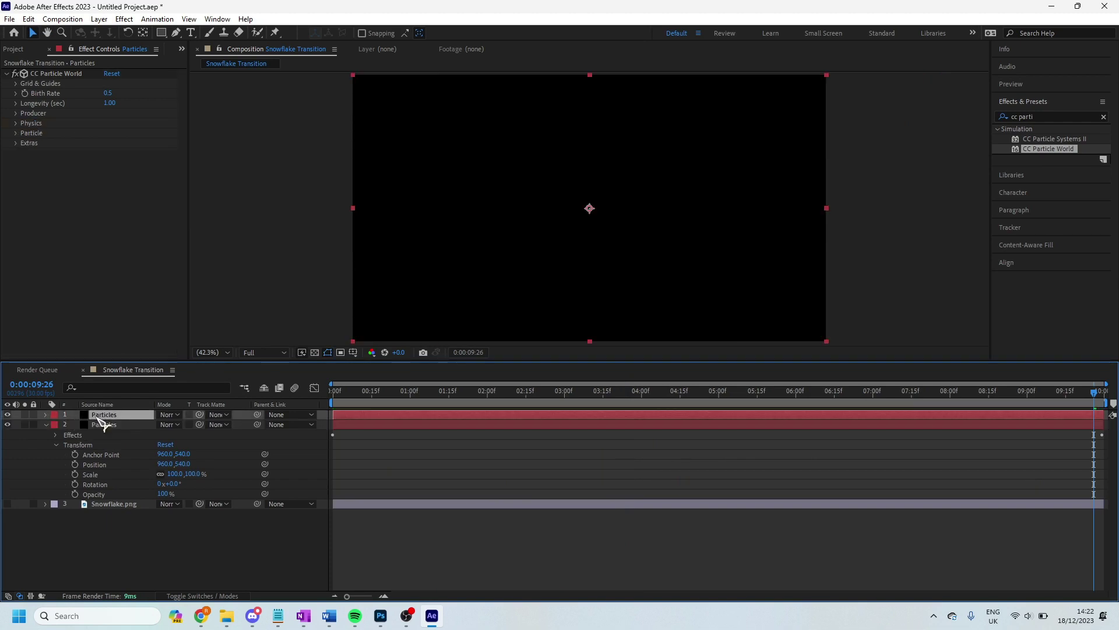
left_click(46, 425)
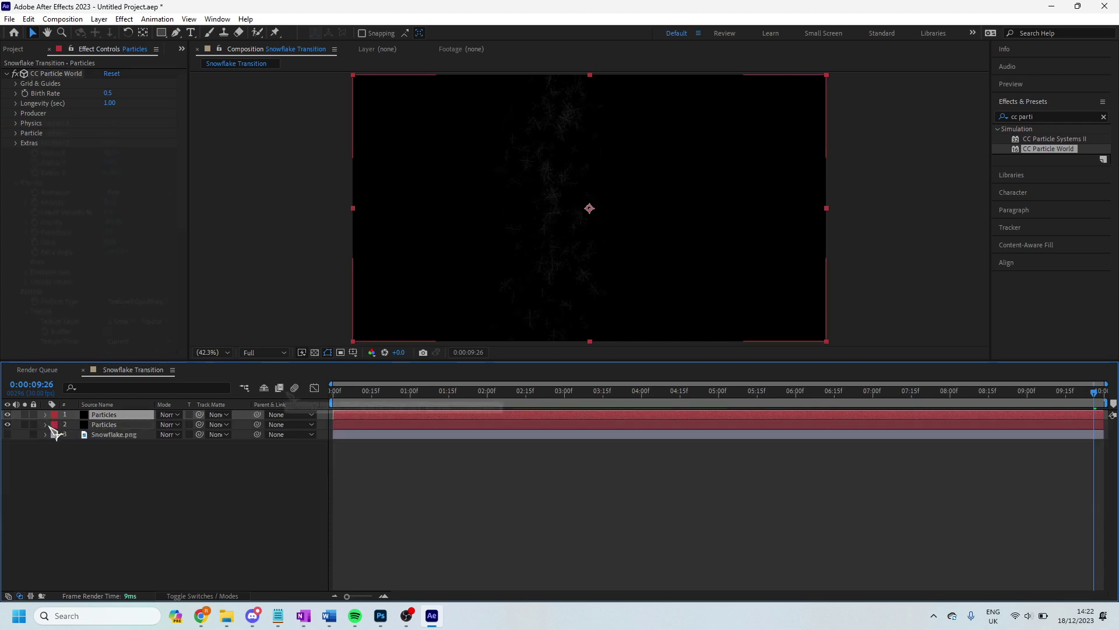
left_click(46, 425)
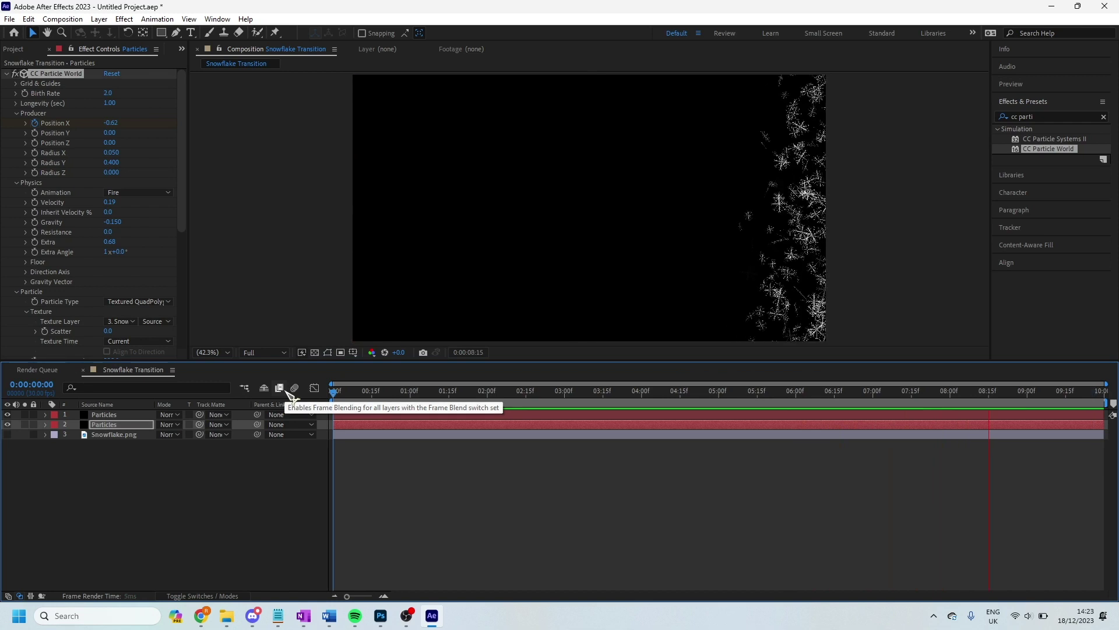
key("space")
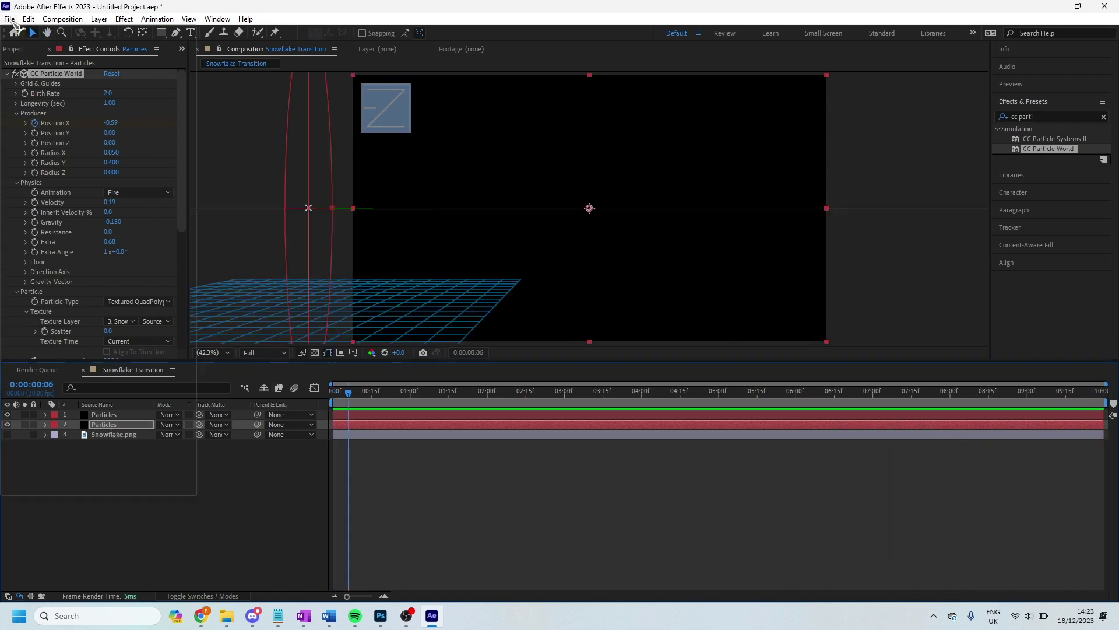
Add Snowflake Transition to the Render Queue via File > Export and show its Output Module settings
left_click(12, 22)
mouse_move(42, 213)
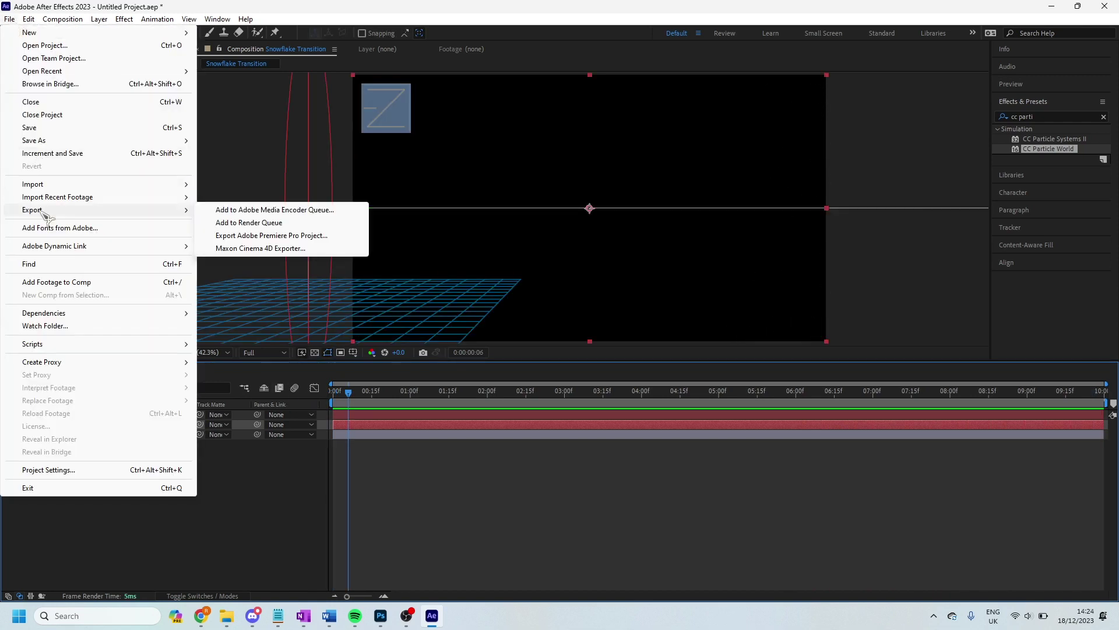
left_click(243, 222)
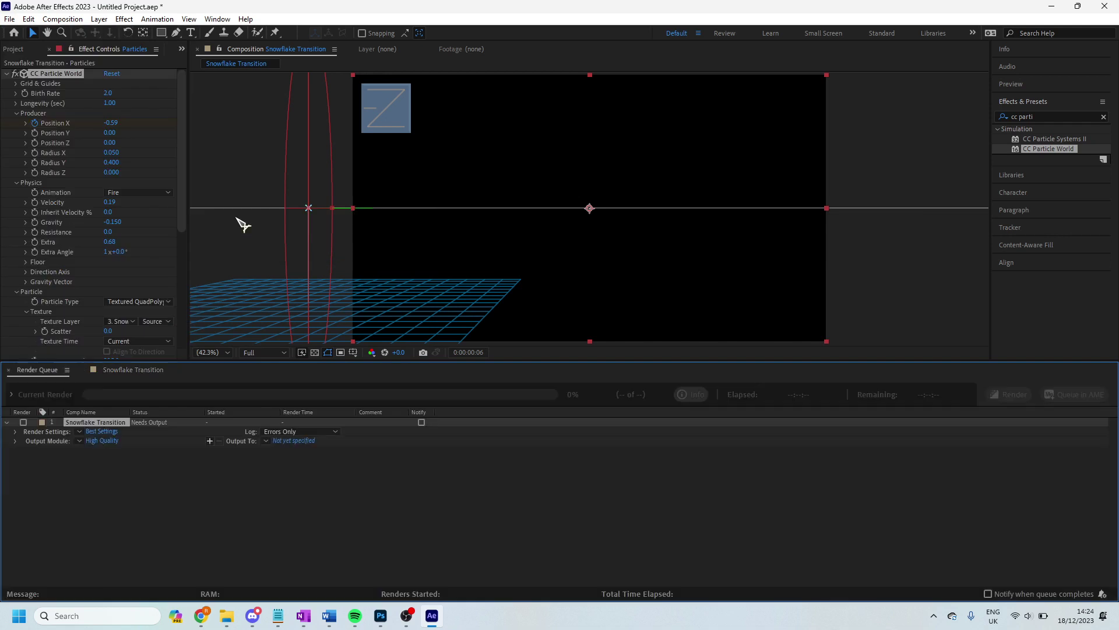
left_click(104, 441)
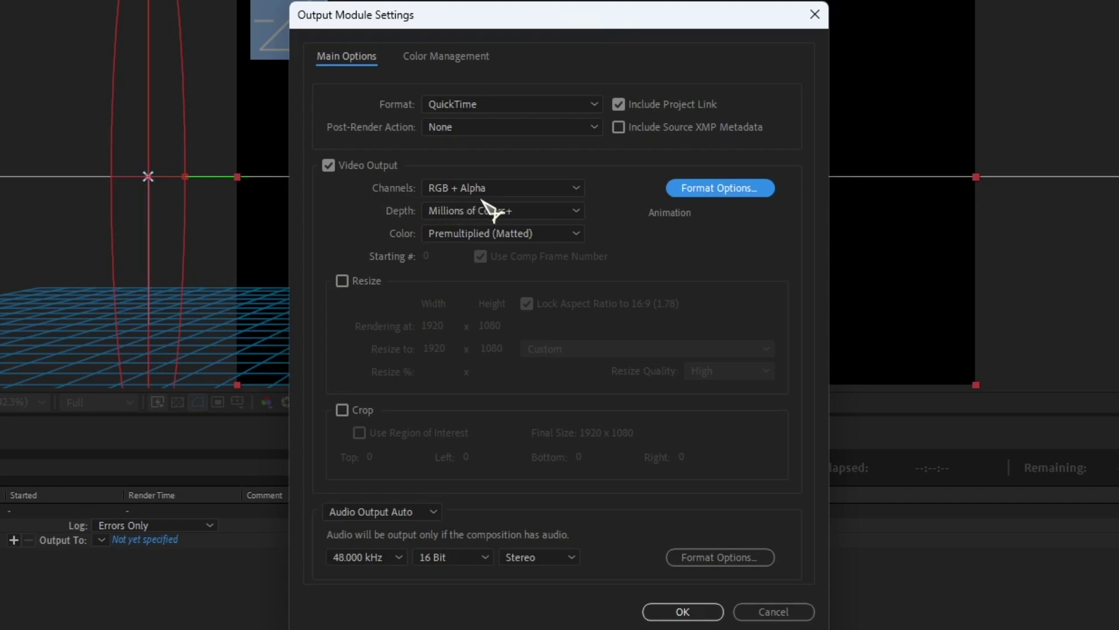
Output QuickTime with the Animation codec and RGB + Alpha to Snowflake Transition.mov
left_click(449, 195)
left_click(496, 247)
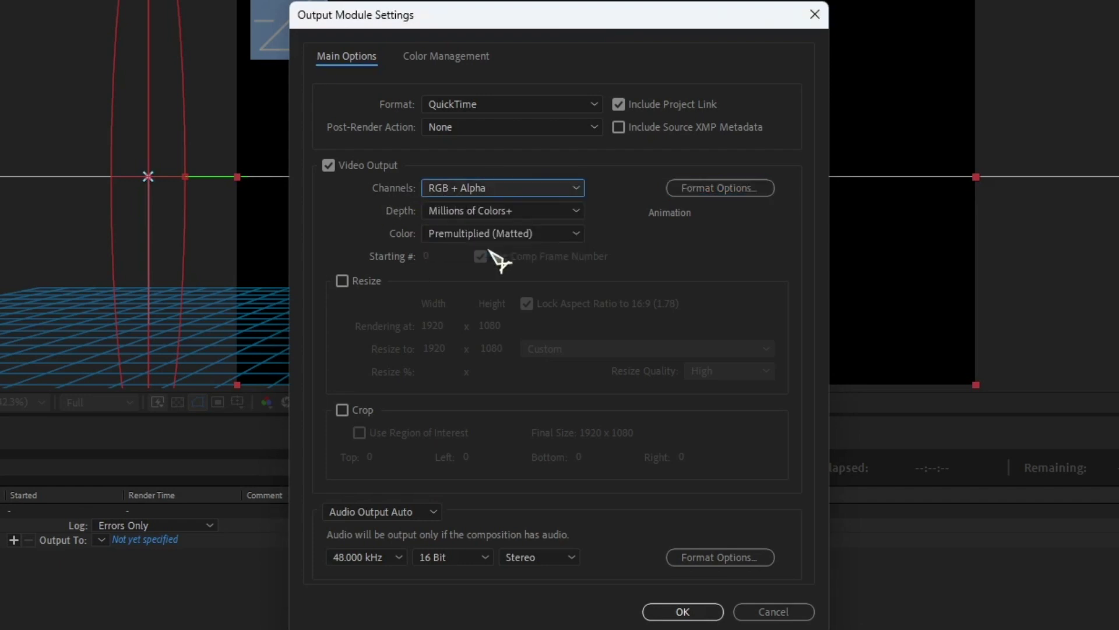
left_click(735, 187)
left_click(169, 117)
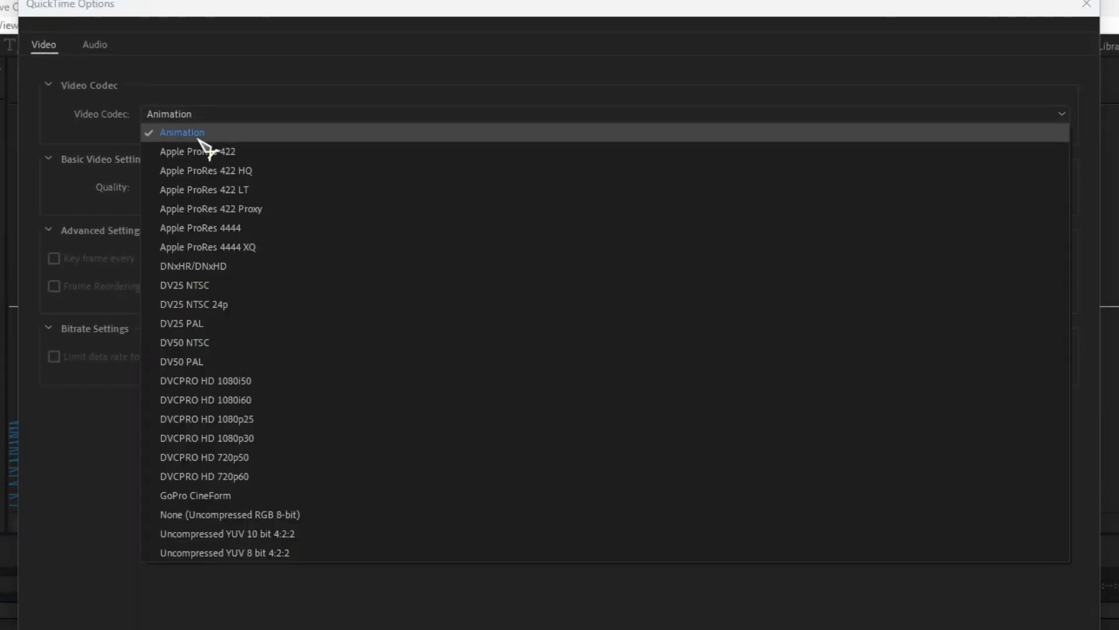
left_click(198, 133)
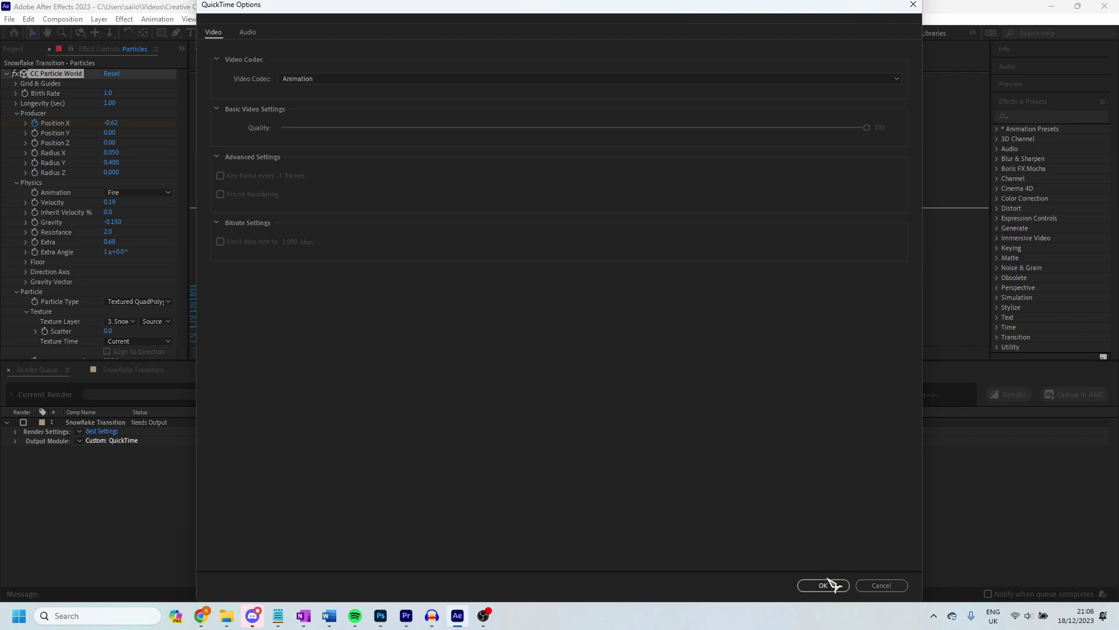
left_click(831, 584)
left_click(639, 487)
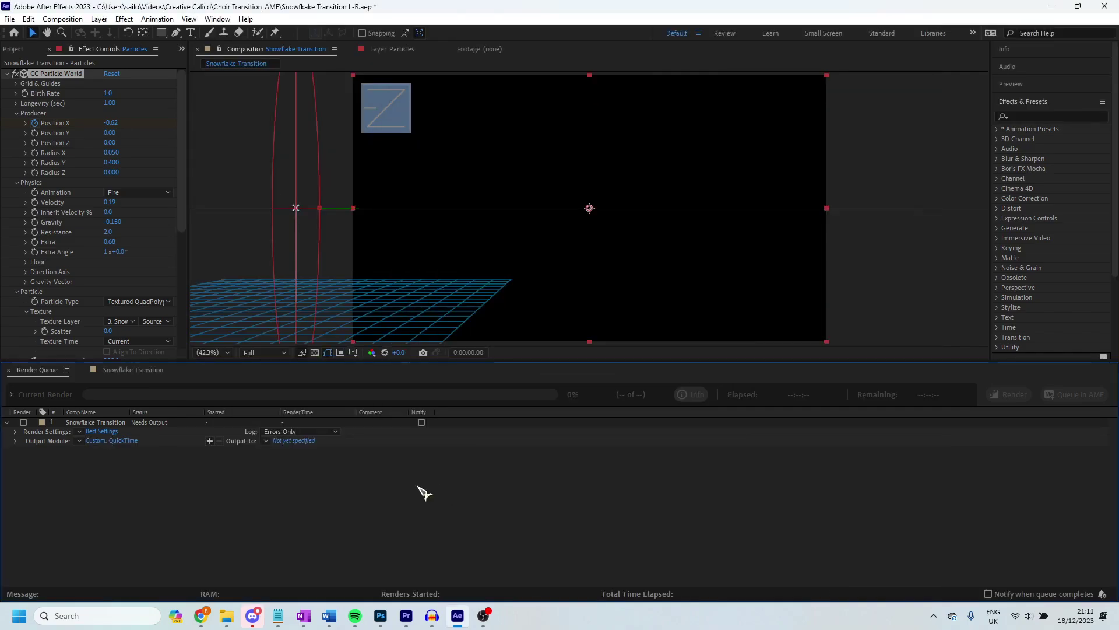
left_click(295, 440)
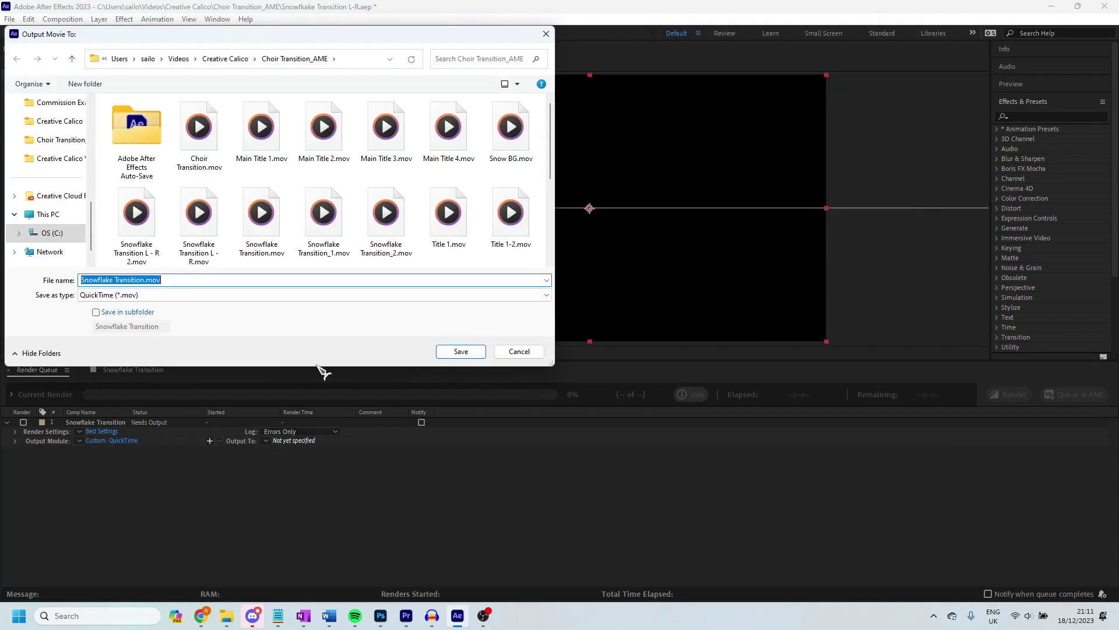
left_click(467, 352)
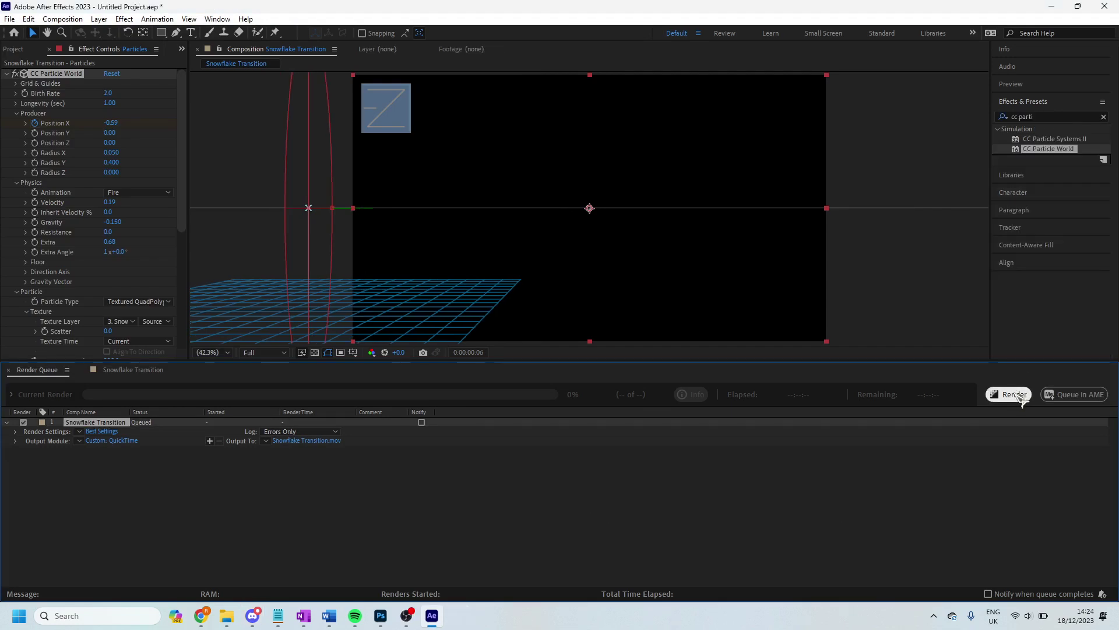
Start rendering the queued Snowflake Transition comp
left_click(1015, 395)
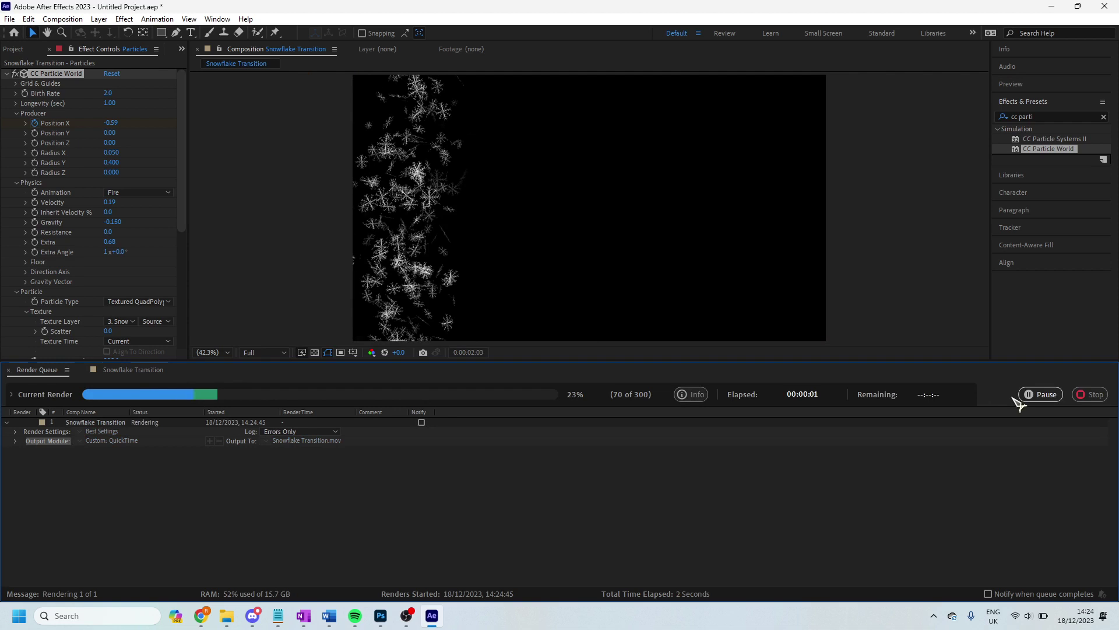